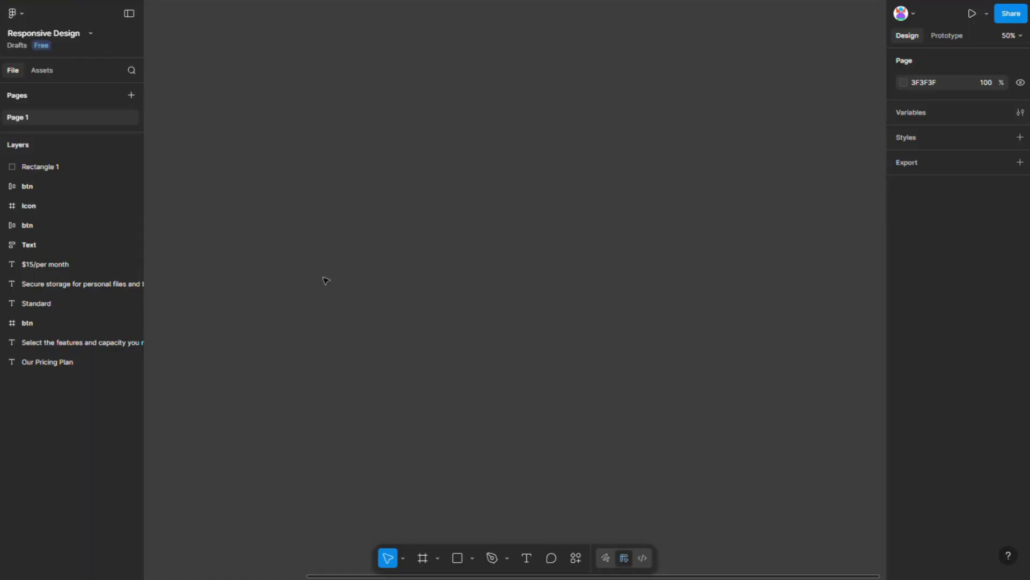
Step: Create a 1440 × 1024 Desktop frame beside the loose pricing elements
drag(248, 287, 553, 287)
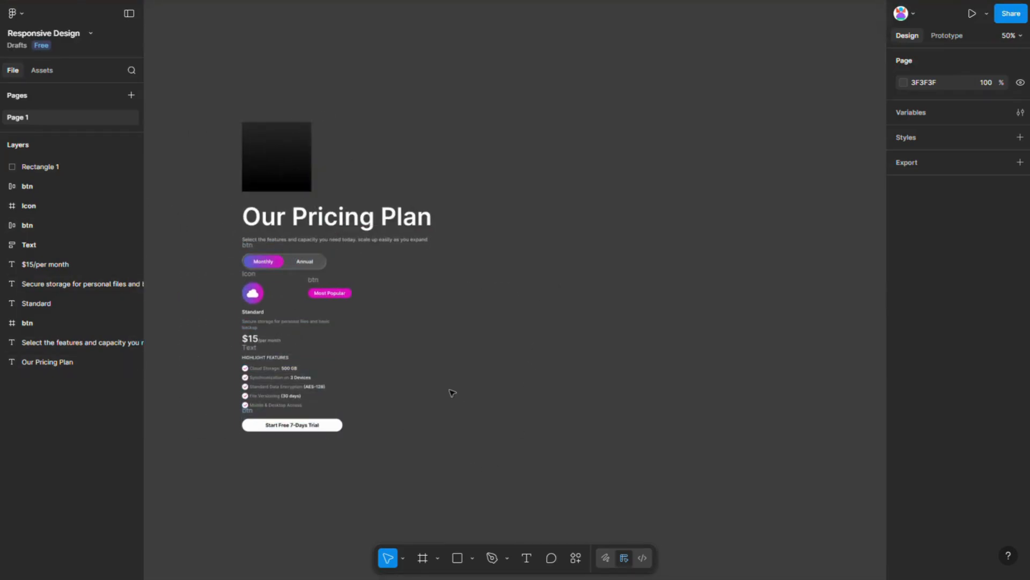
click(423, 558)
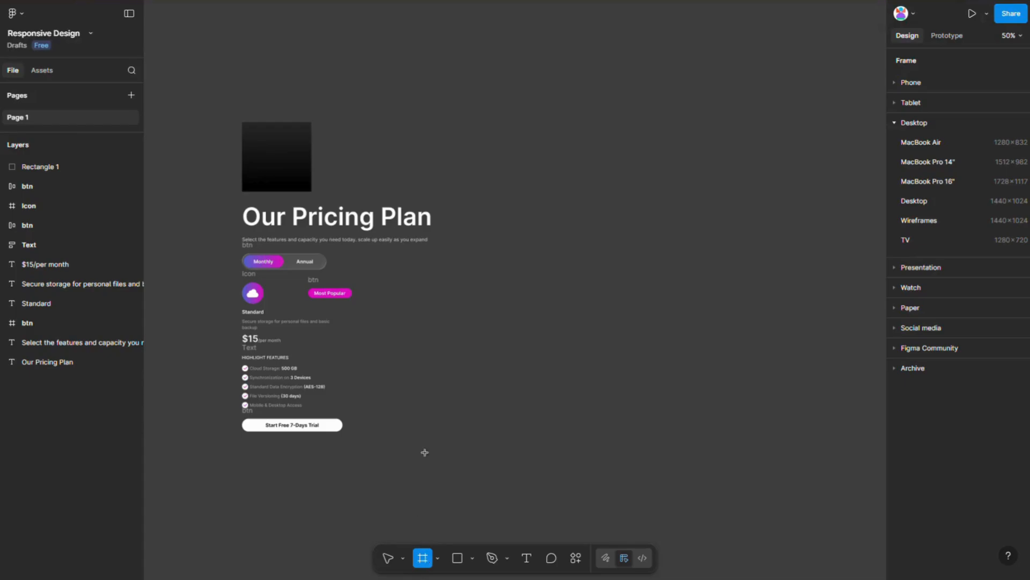
click(922, 200)
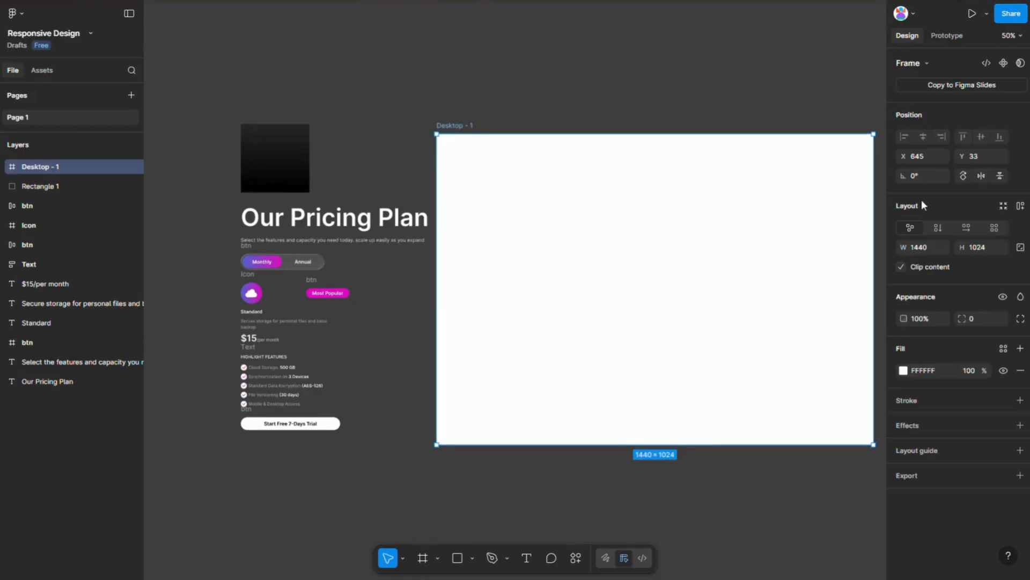
Step: Copy the small rectangle's black linear gradient fill and apply it to the Desktop - 1 frame
click(301, 161)
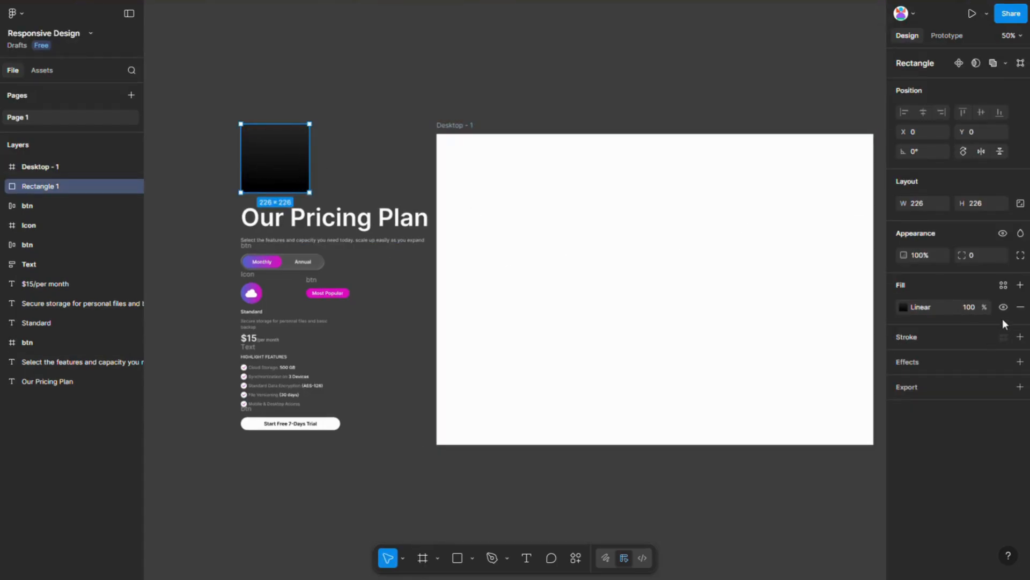
click(538, 241)
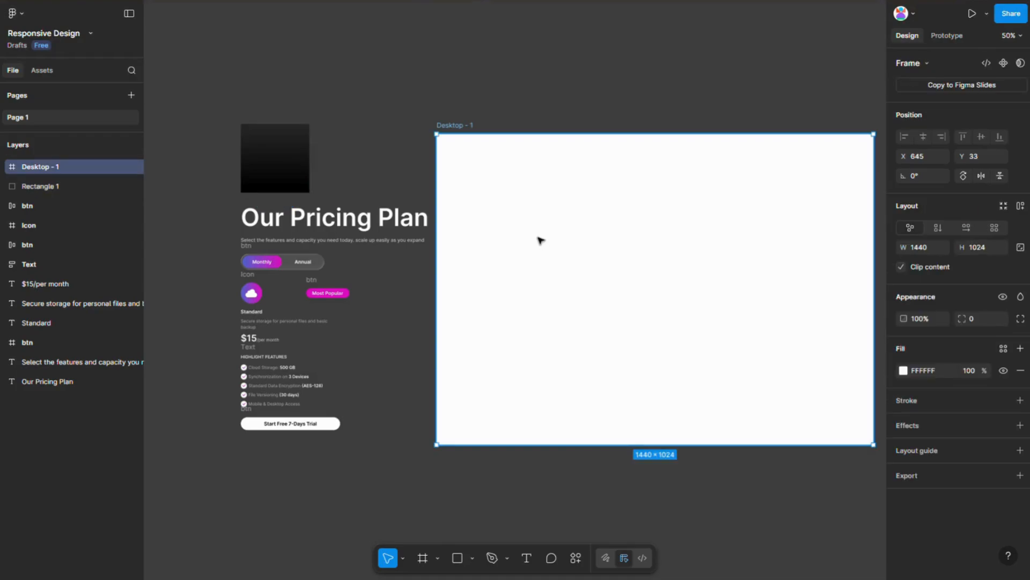
key(ctrl+v)
click(600, 100)
drag(642, 106, 531, 127)
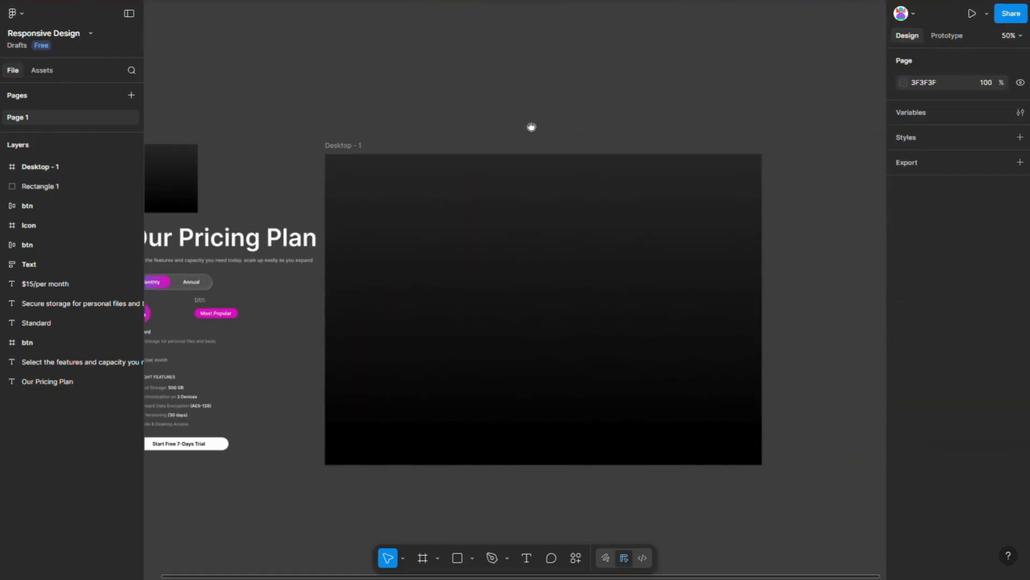
Step: Move the Our Pricing Plan heading, its subtitle and the Monthly/Annual toggle into the desktop frame and align their horizontal centres
drag(420, 256, 476, 269)
click(348, 248)
scroll(398, 297, up, 5)
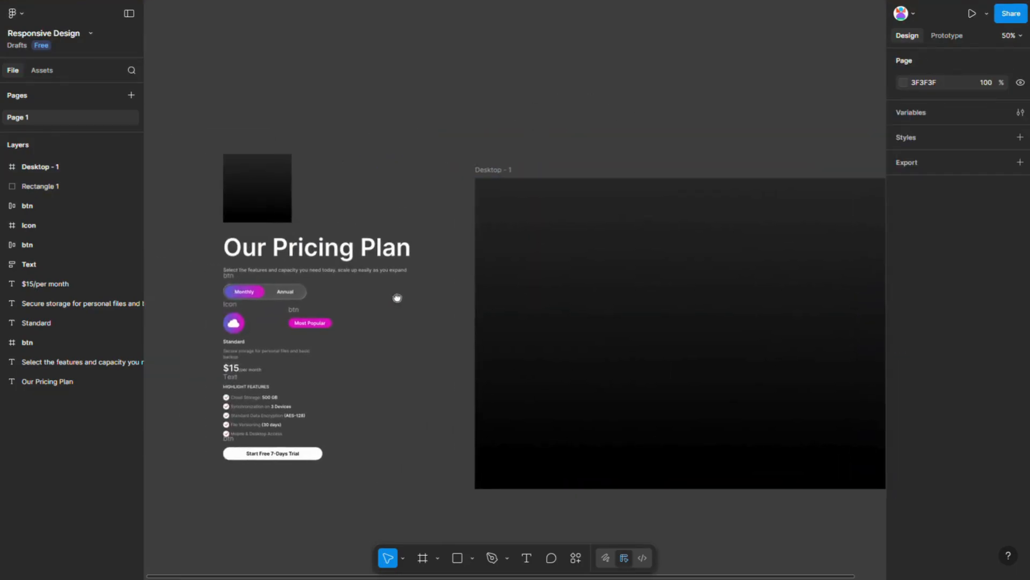
drag(168, 163, 365, 291)
scroll(160, 226, down, 5)
drag(208, 219, 490, 206)
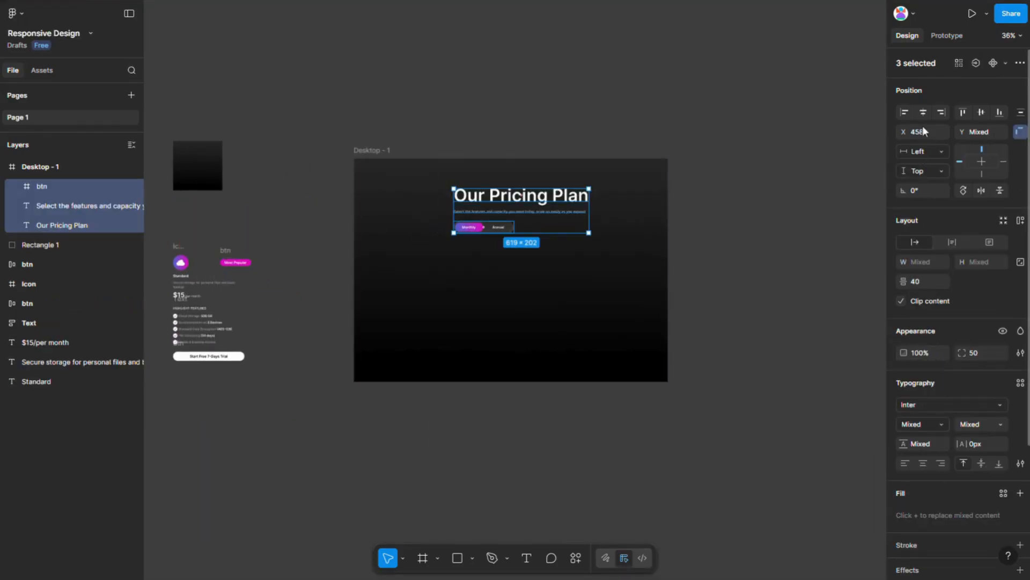
click(923, 111)
Step: Group the heading, subtitle and toggle in an auto layout, centred horizontally near the upper edge of the desktop frame
scroll(470, 178, up, 3)
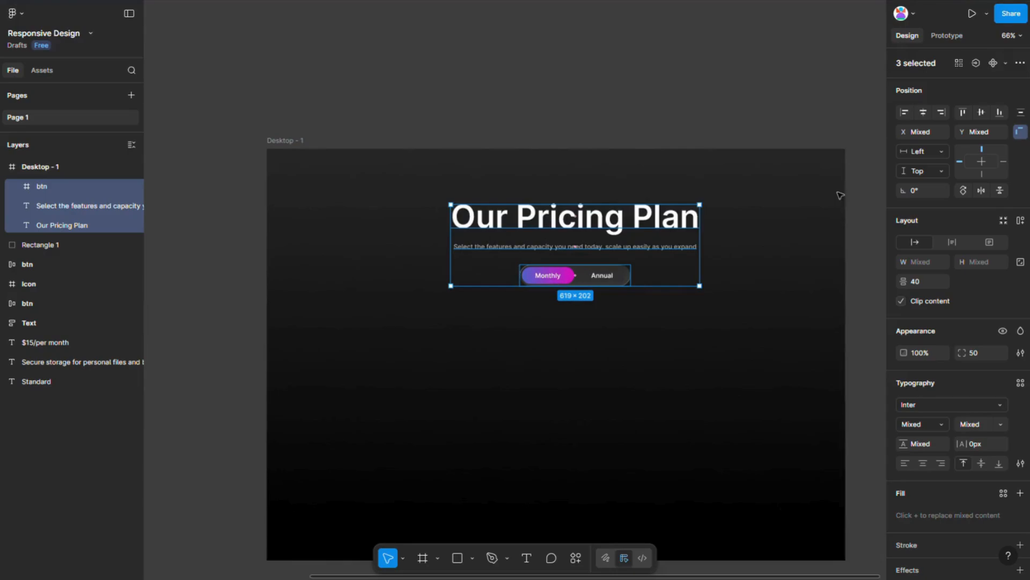
click(1020, 220)
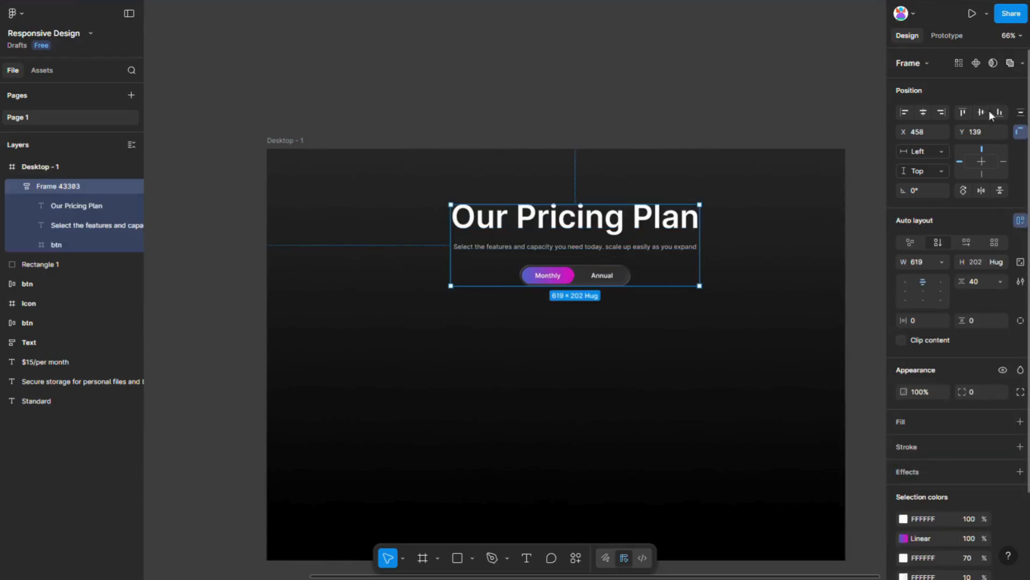
click(924, 111)
click(963, 113)
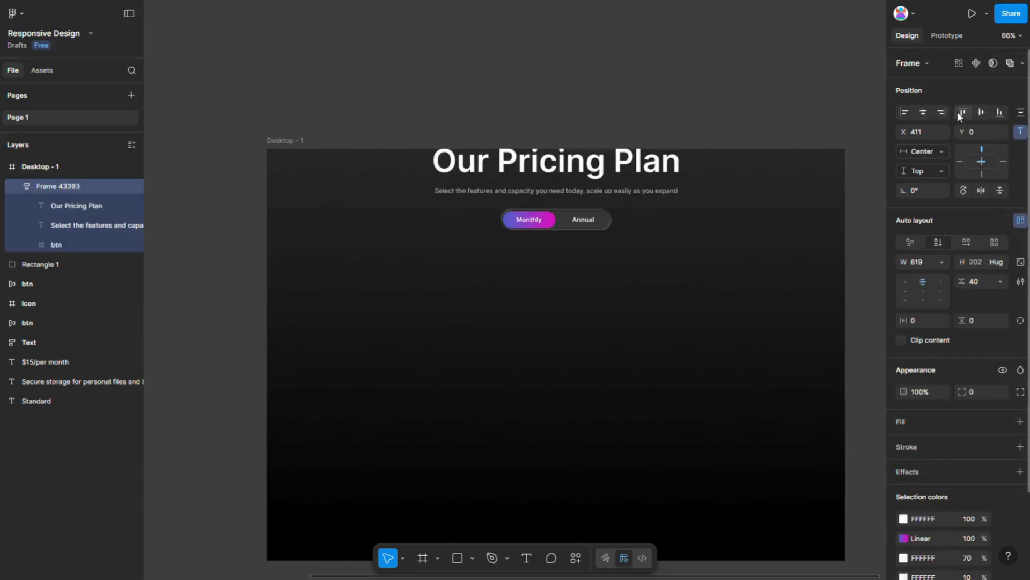
drag(967, 131, 999, 130)
scroll(671, 361, down, 5)
click(640, 379)
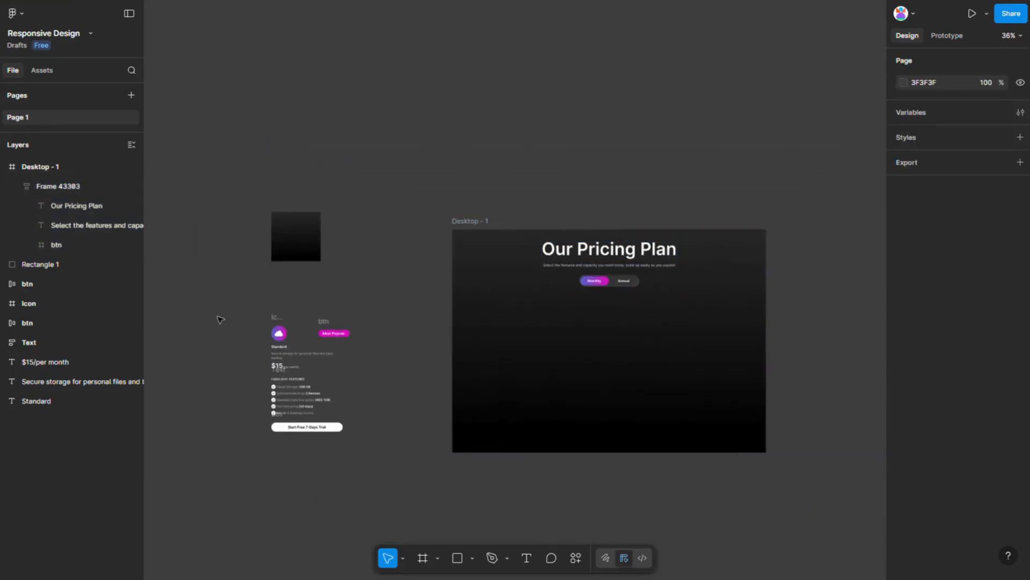
Step: Move all the Standard plan card elements into the desktop frame below the Monthly/Annual toggle
drag(220, 320, 380, 469)
drag(287, 390, 586, 370)
scroll(637, 360, up, 5)
scroll(634, 357, up, 2)
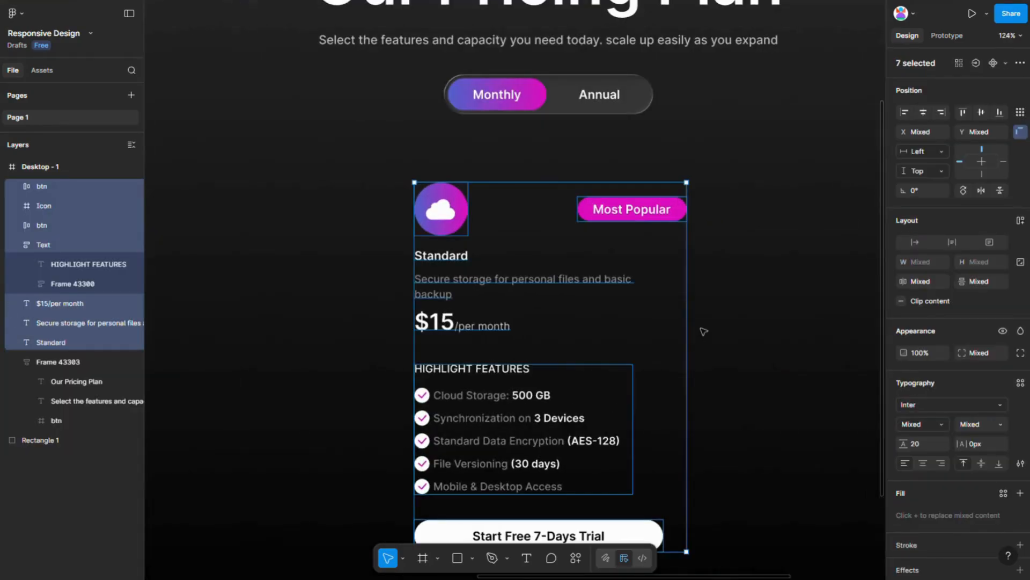
click(703, 331)
Step: Wrap the cloud icon and the Most Popular badge in an auto layout and set its width to 327
click(655, 213)
shift+click(440, 209)
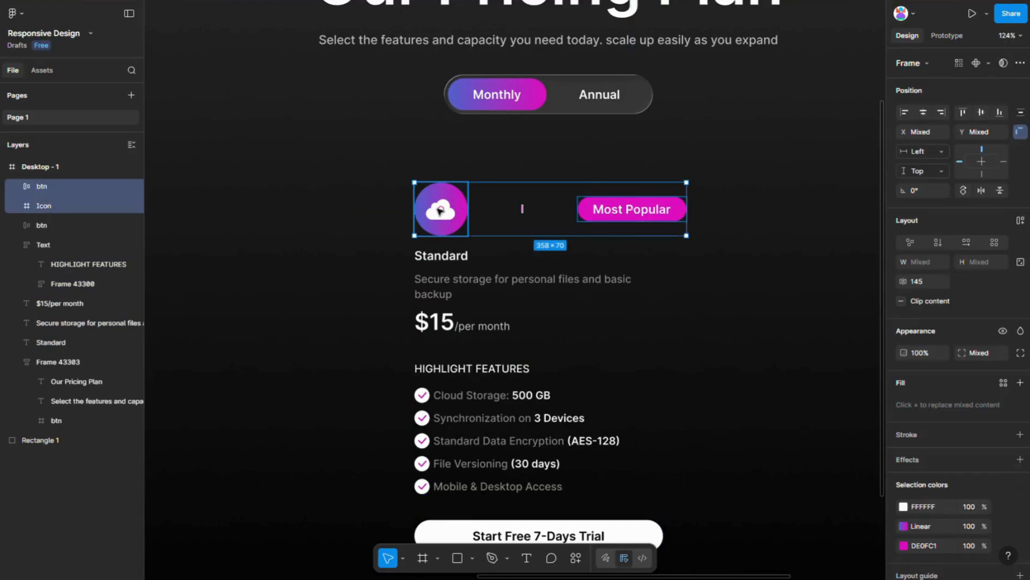
key(shift+a)
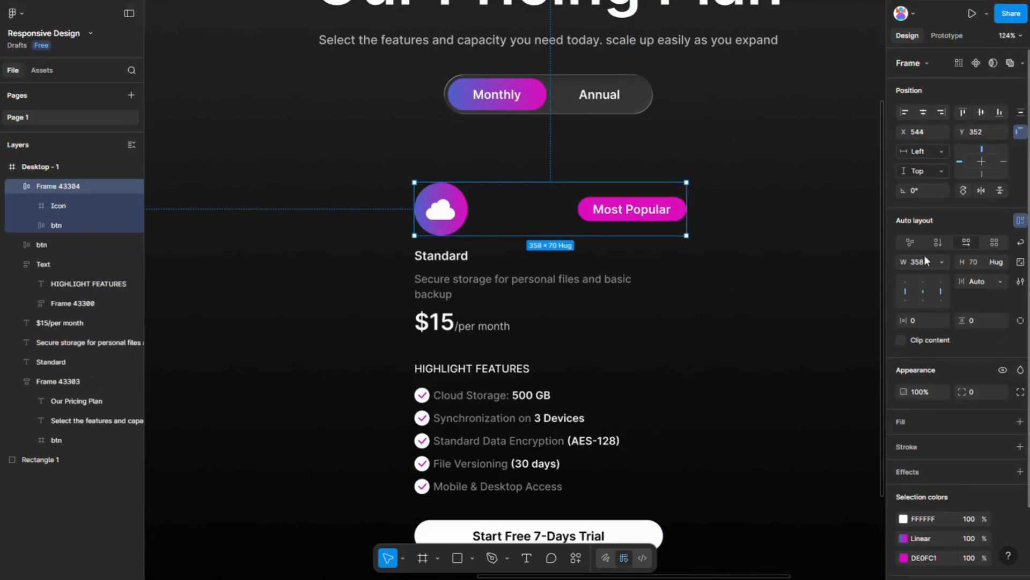
click(917, 266)
text(32)
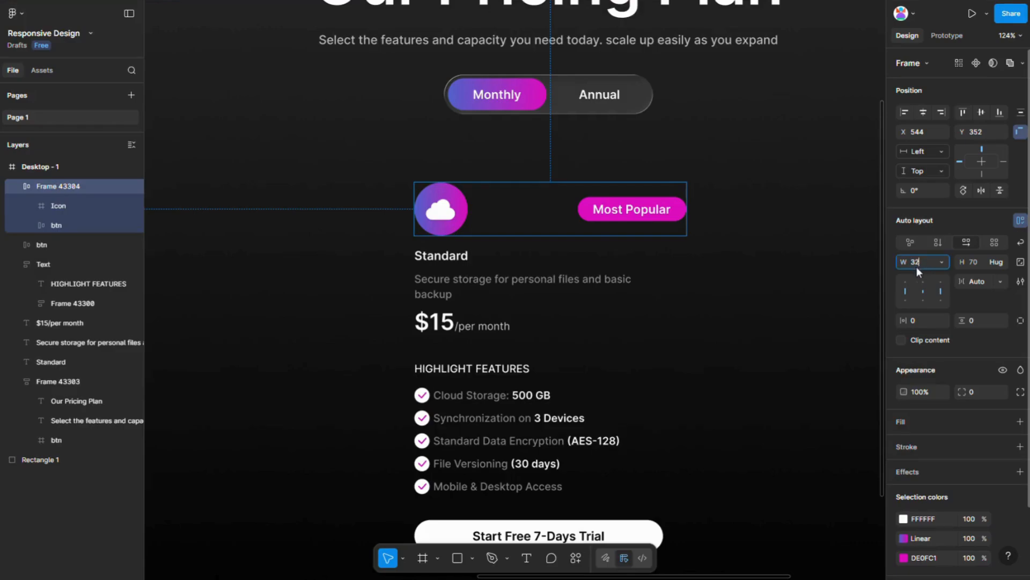
text(7)
key(Return)
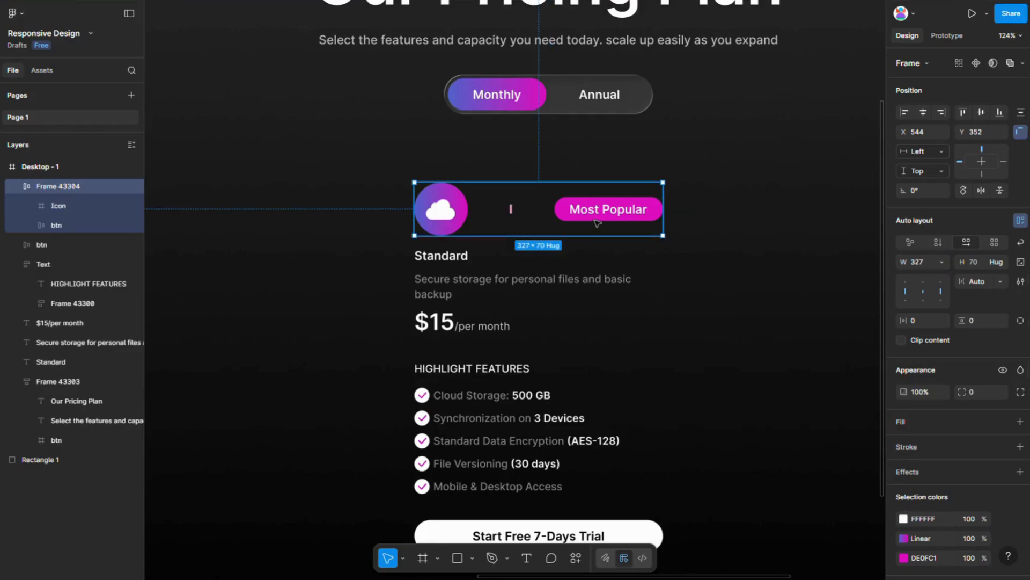
Step: Wrap the Highlight Features text in an auto layout with horizontal and vertical padding of 20
scroll(595, 221, down, 1)
click(457, 369)
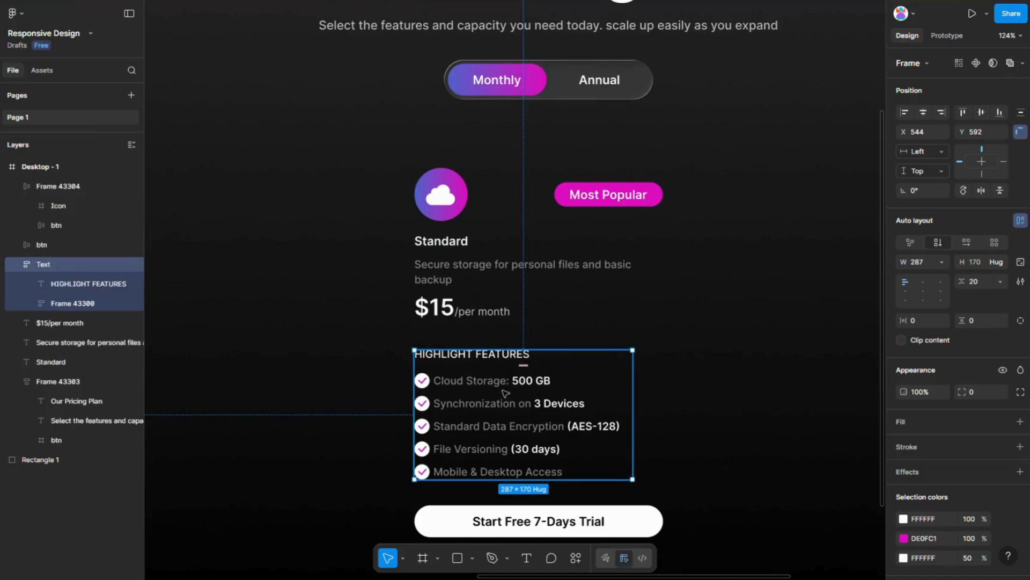
key(shift+a)
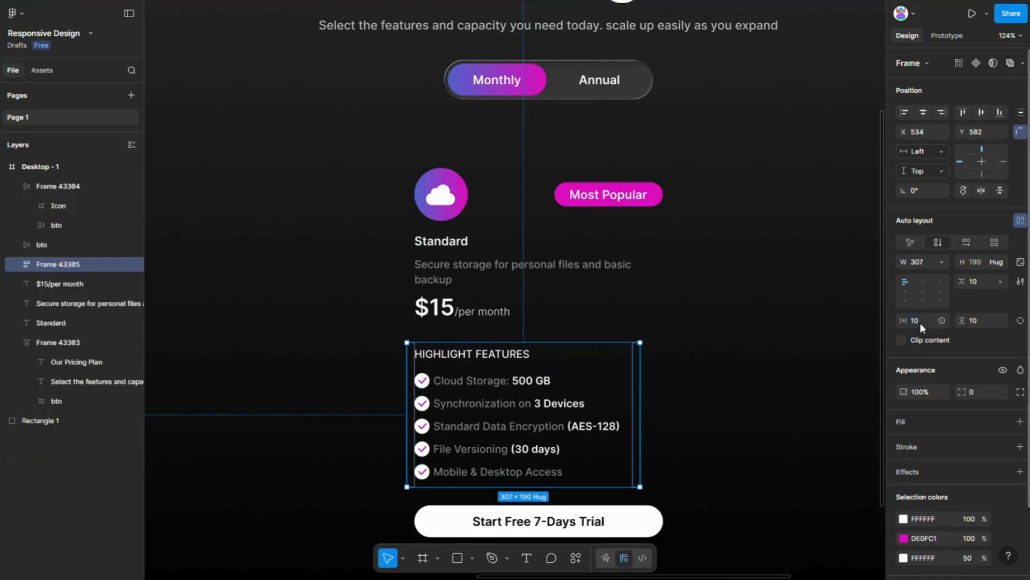
text(20)
key(Tab)
text(20)
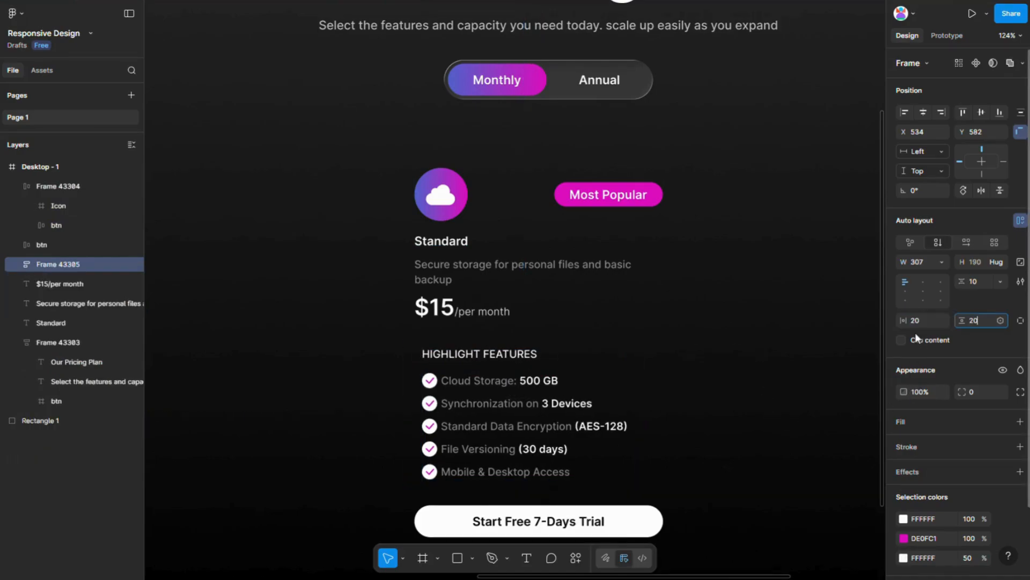
Step: Give the Highlight Features box a corner radius of 20 and a white FFFFFF fill at 10% opacity
click(975, 391)
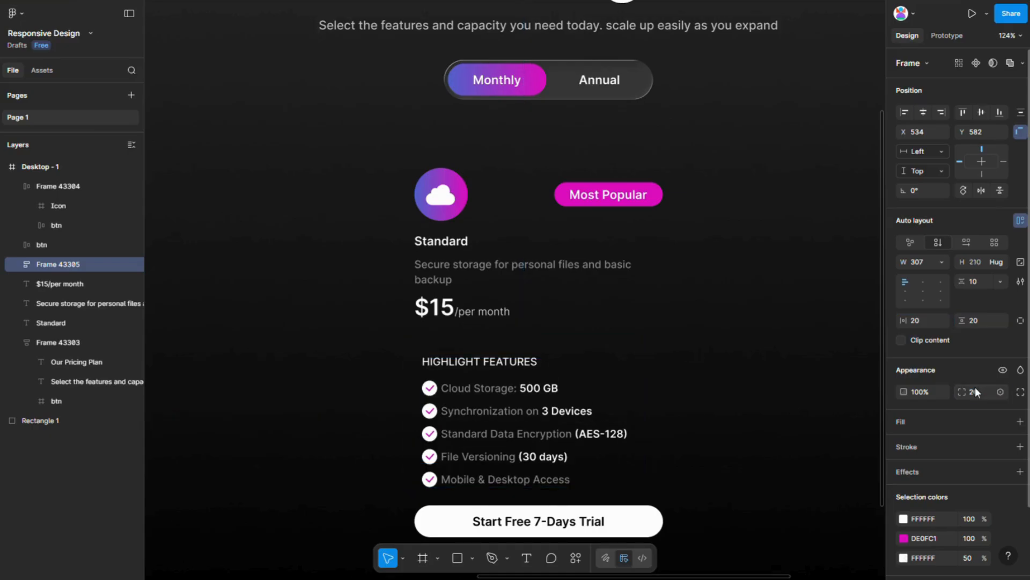
click(925, 418)
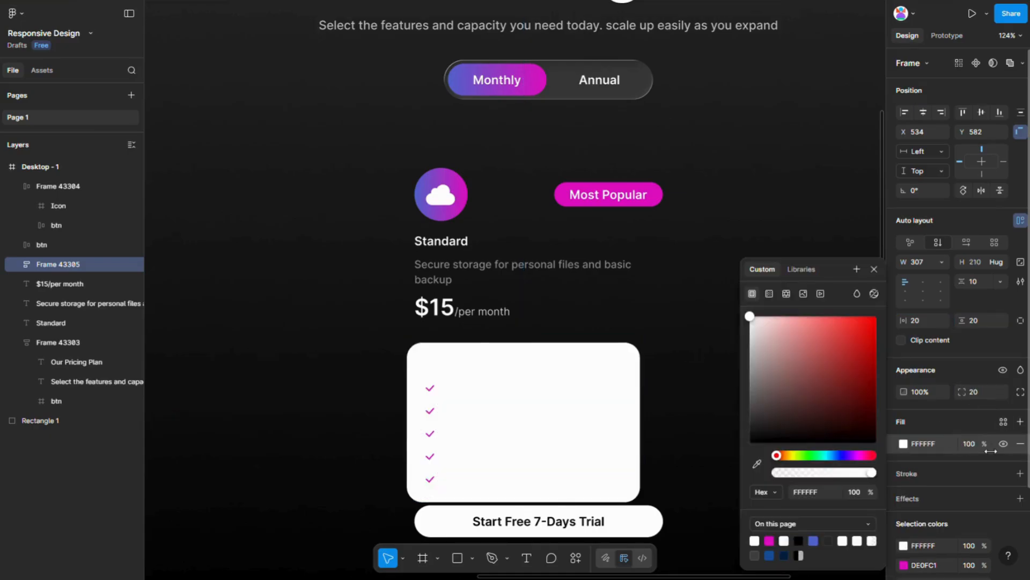
click(971, 446)
text(10)
key(Return)
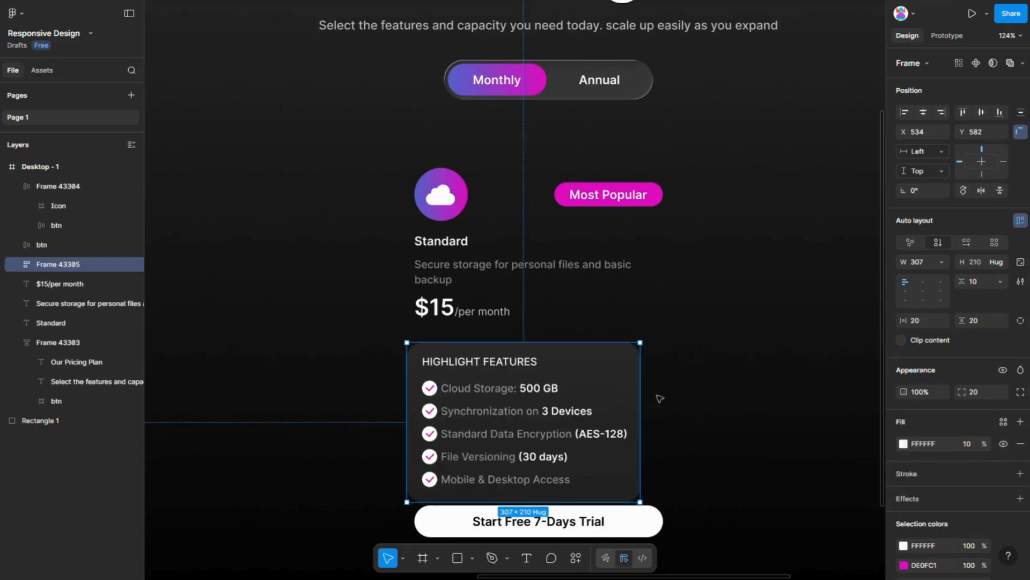
Step: Add a Glass effect to the Highlight Features box
scroll(659, 398, down, 2)
scroll(957, 479, down, 3)
click(908, 440)
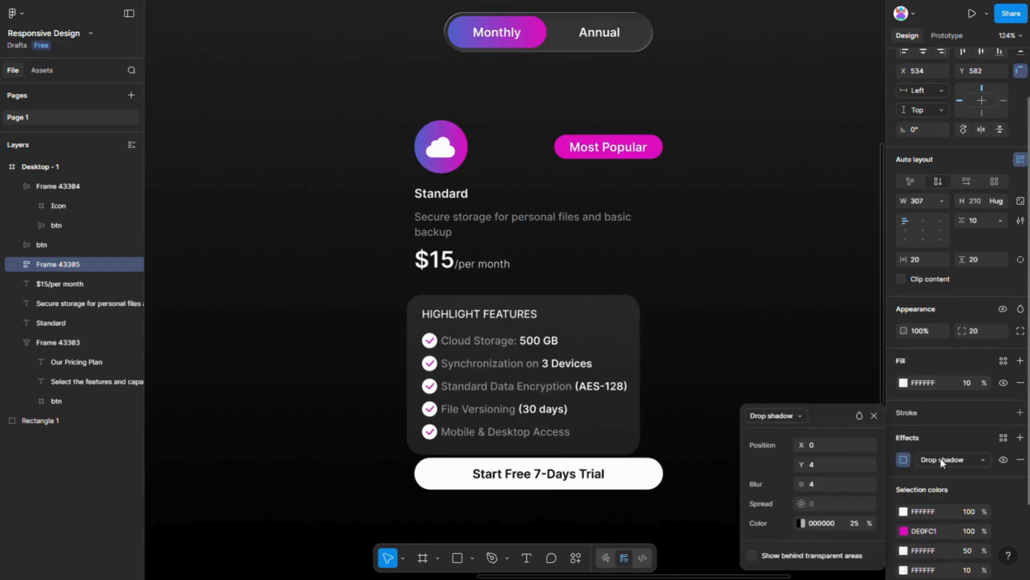
click(940, 460)
click(939, 531)
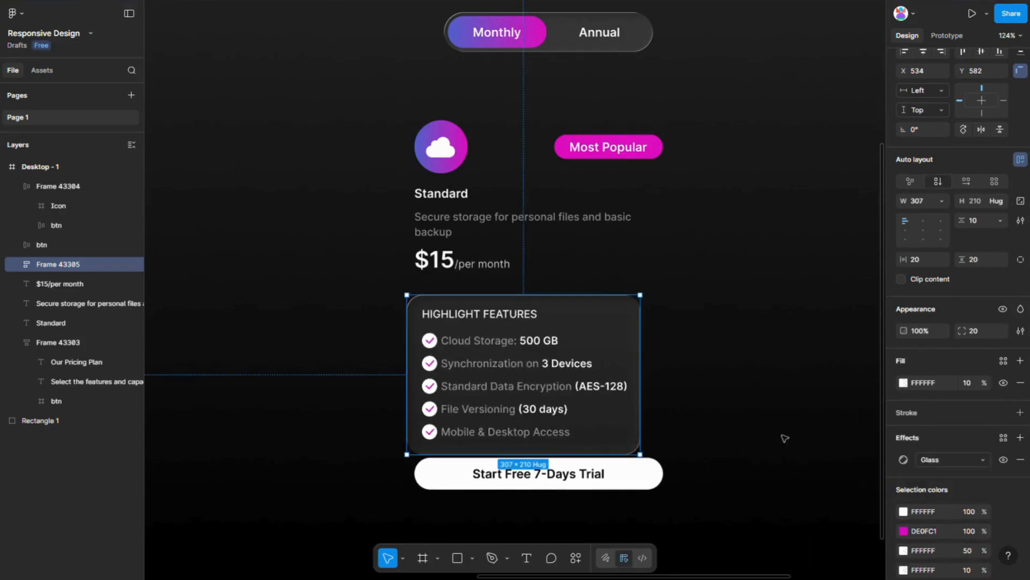
click(718, 401)
Step: Align the Start Free 7-Days Trial button with the Highlight Features box's left edge and set the box's width to 327
scroll(547, 403, up, 1)
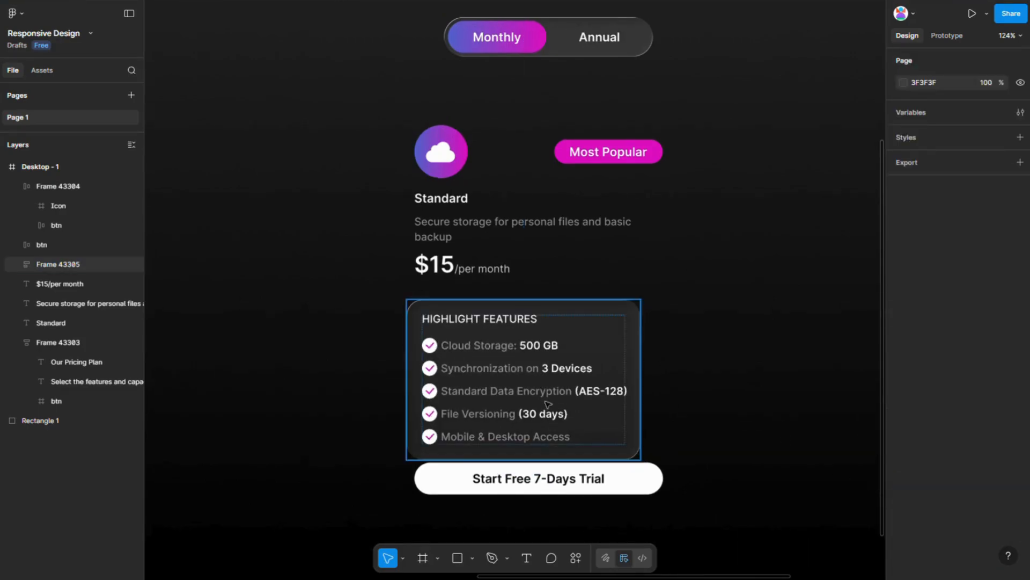
drag(530, 478, 523, 480)
click(531, 452)
click(924, 262)
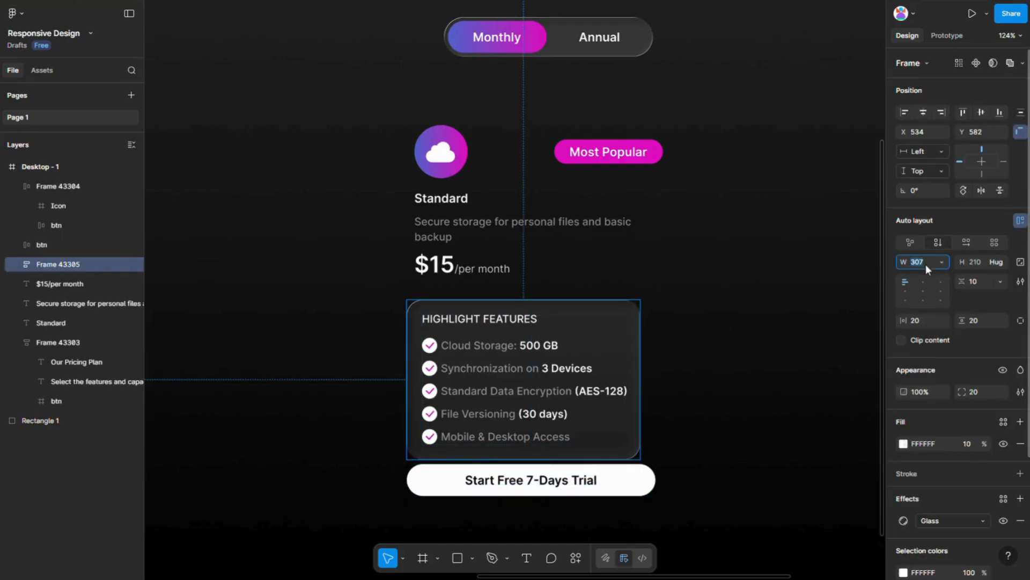
key(Return)
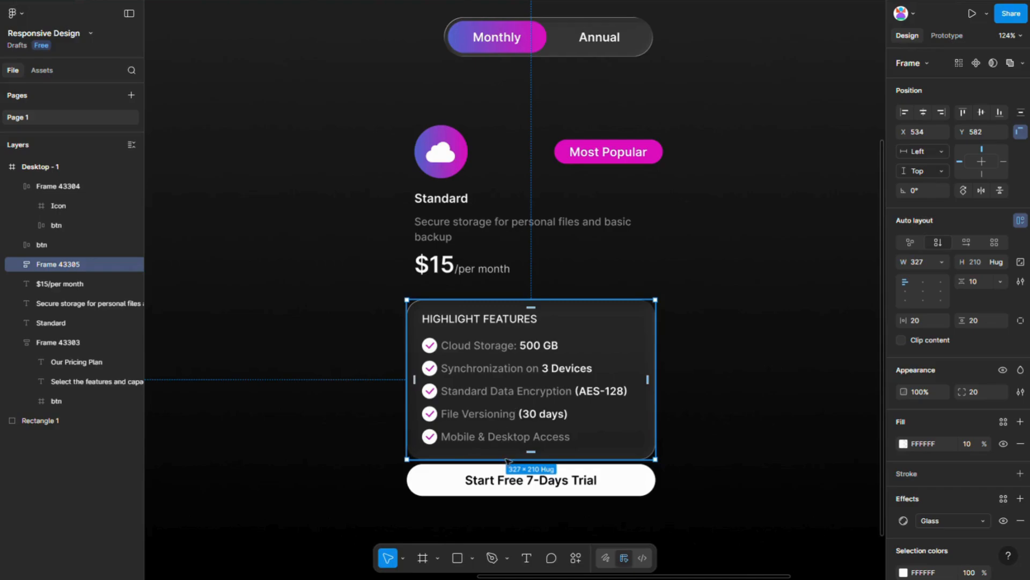
Step: Combine the icon row, plan texts, Highlight Features box and trial button in a vertical auto layout with a gap of 20
shift+click(504, 479)
shift+click(436, 264)
shift+click(483, 223)
shift+click(435, 199)
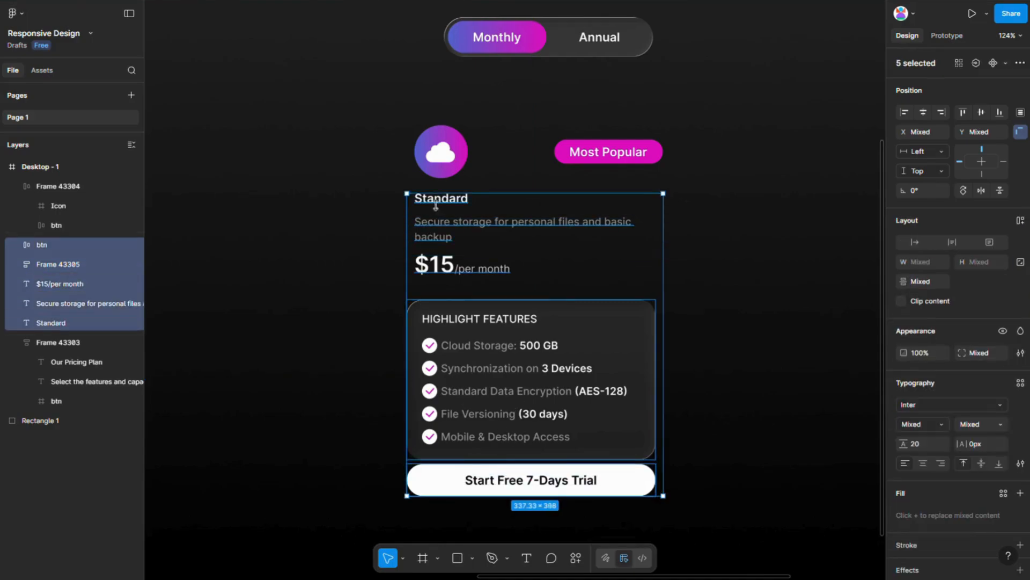
shift+click(437, 173)
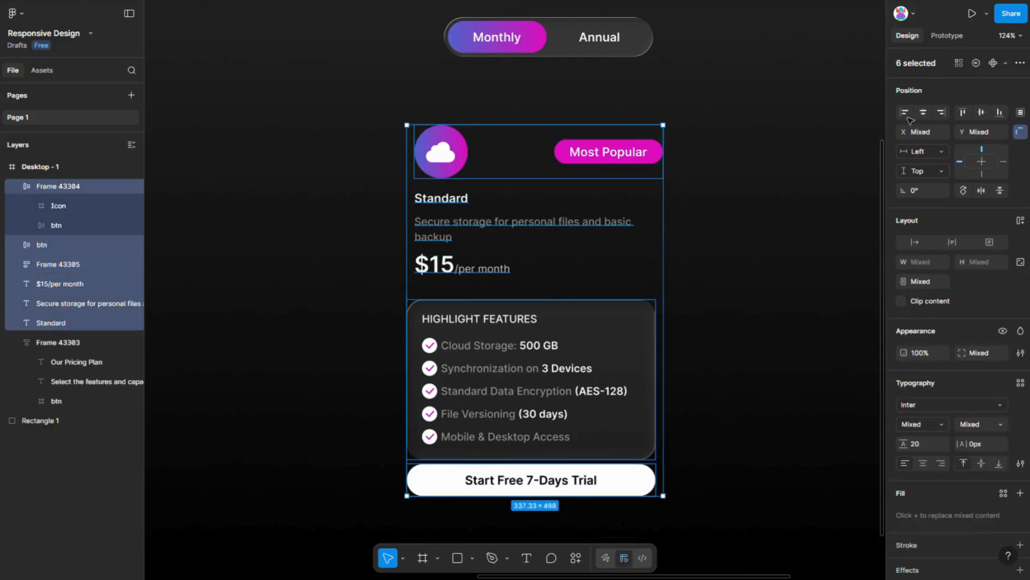
click(1020, 221)
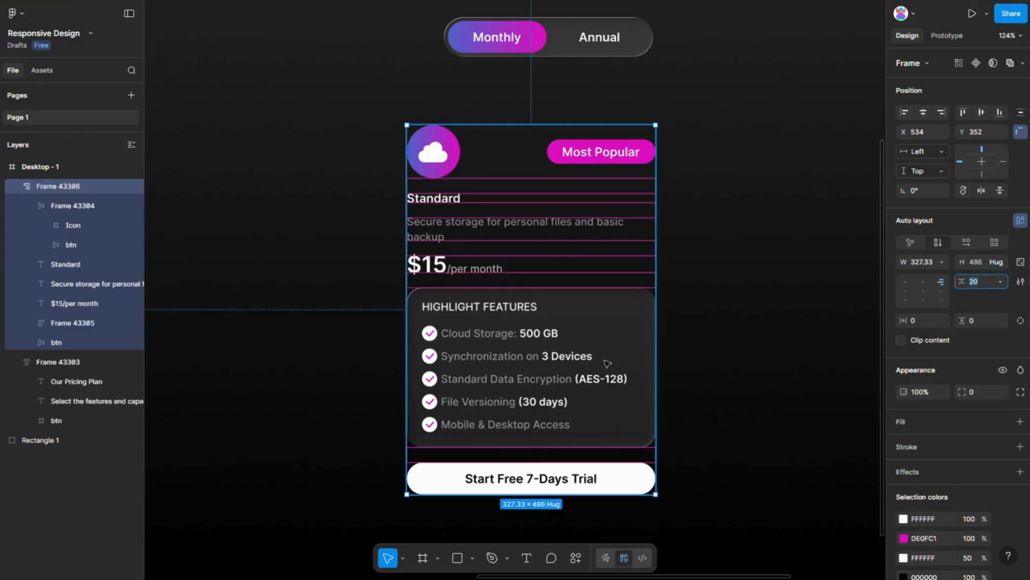
click(696, 384)
Step: Wrap the Standard card in another auto layout frame with horizontal and vertical padding of 20
click(545, 335)
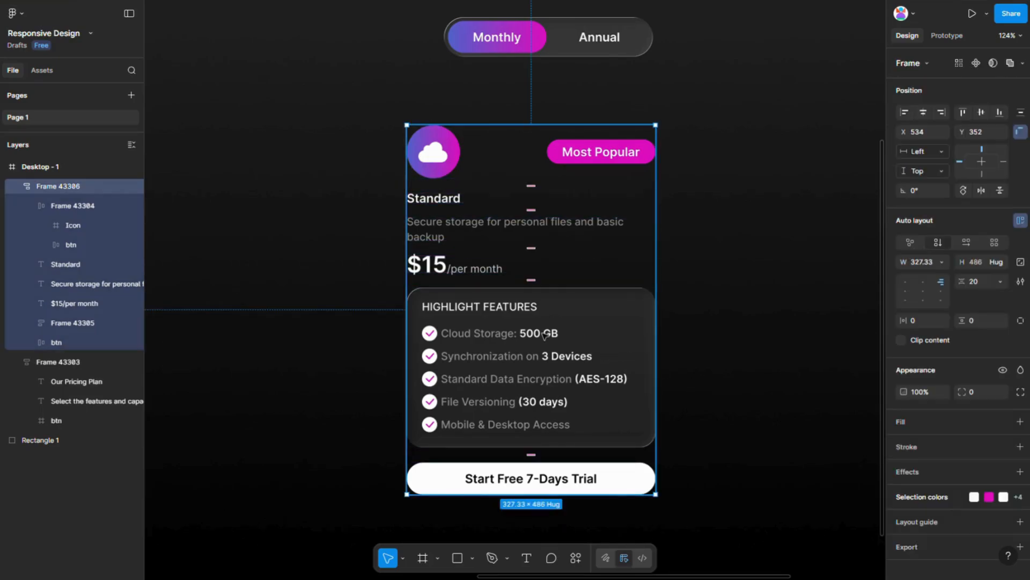
key(shift+a)
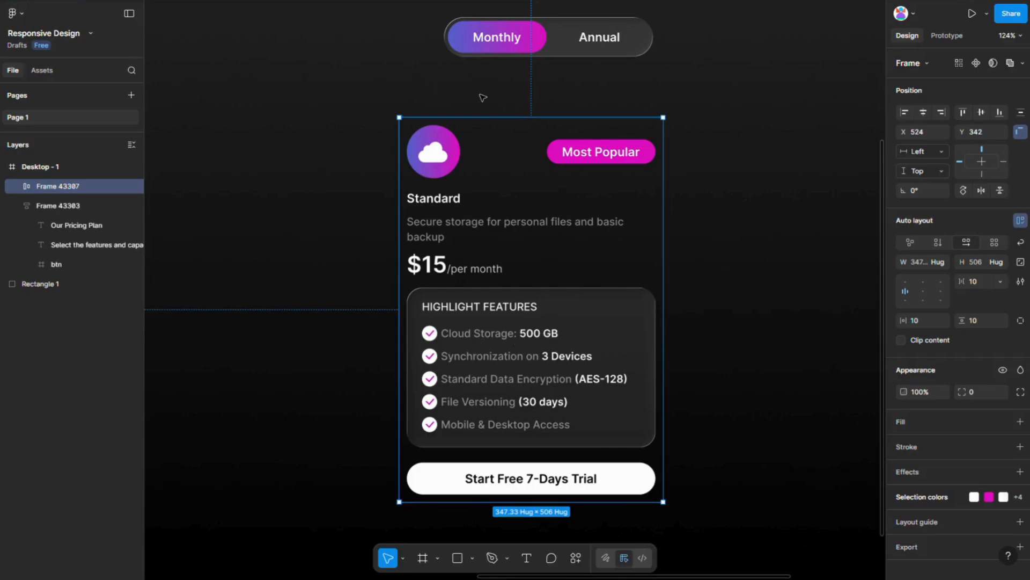
click(926, 320)
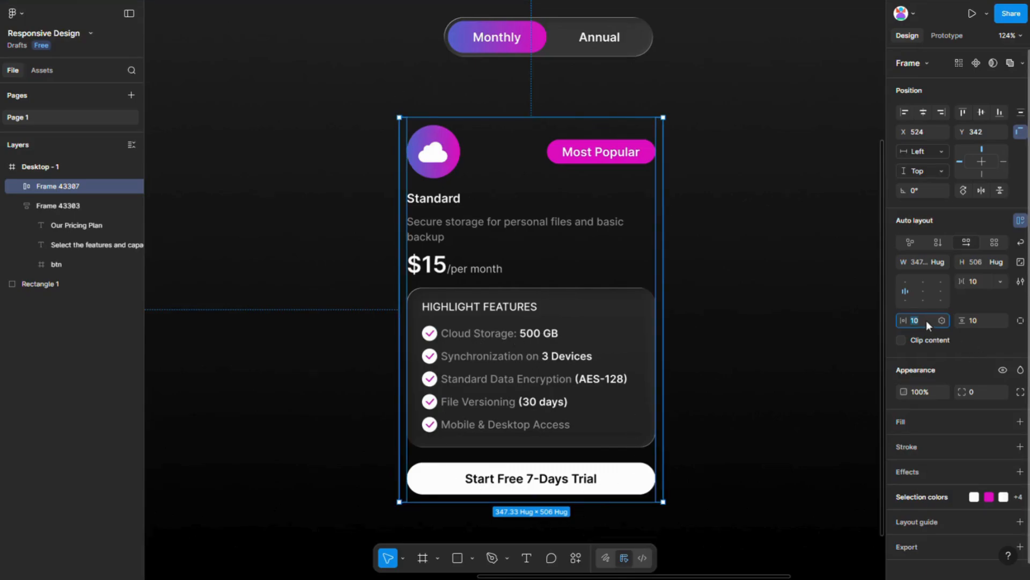
text(20)
key(Tab)
text(20)
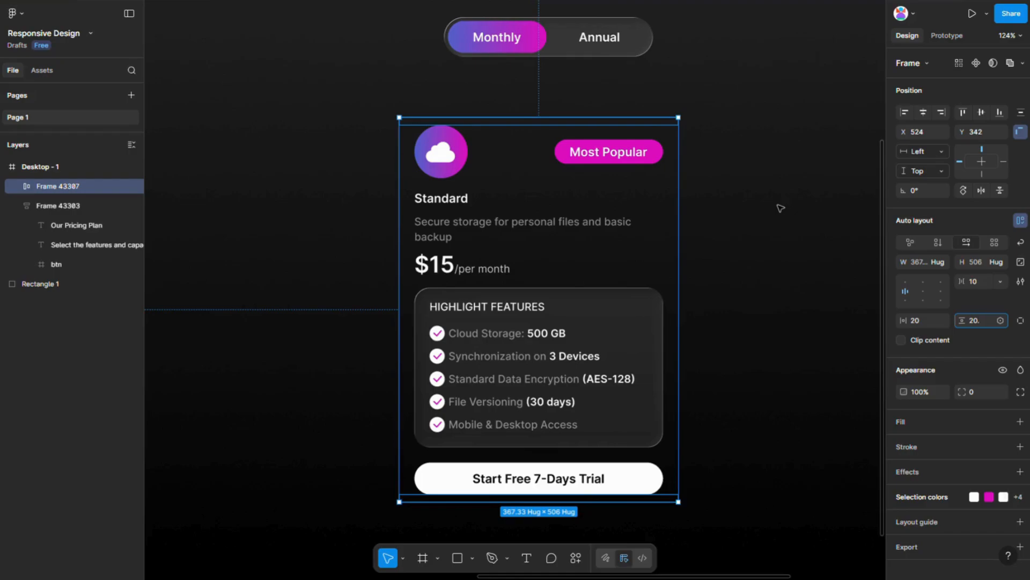
key(Return)
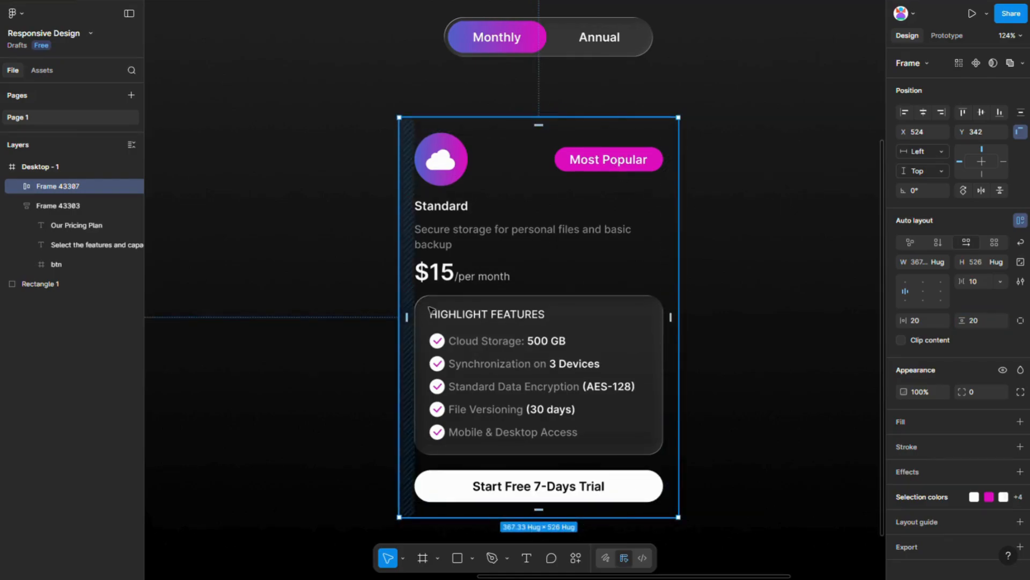
Step: Add a fill to the card frame and replace it with the linear gradient copied from the Monthly button
click(908, 421)
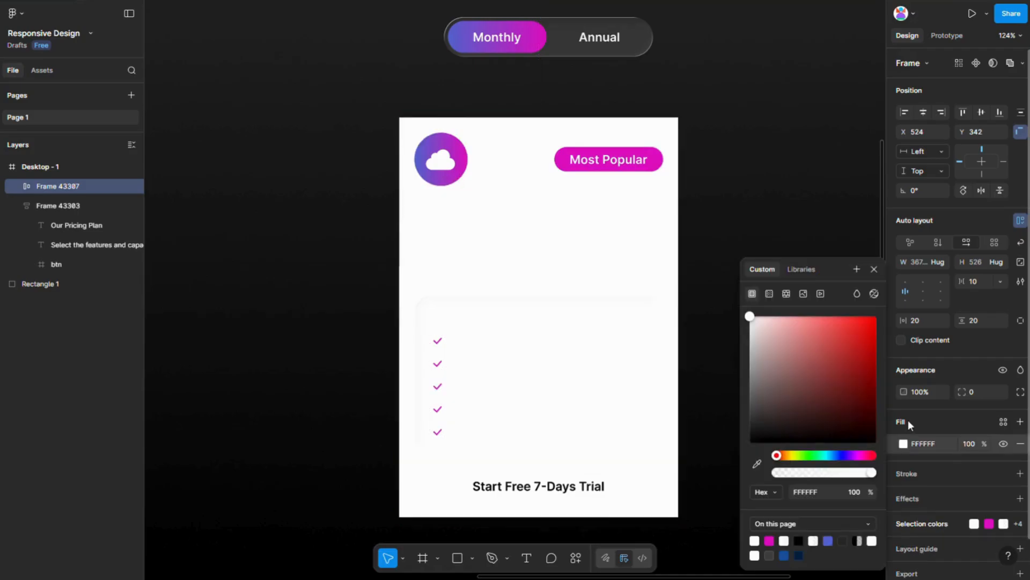
ctrl+click(537, 40)
click(993, 447)
key(ctrl+c)
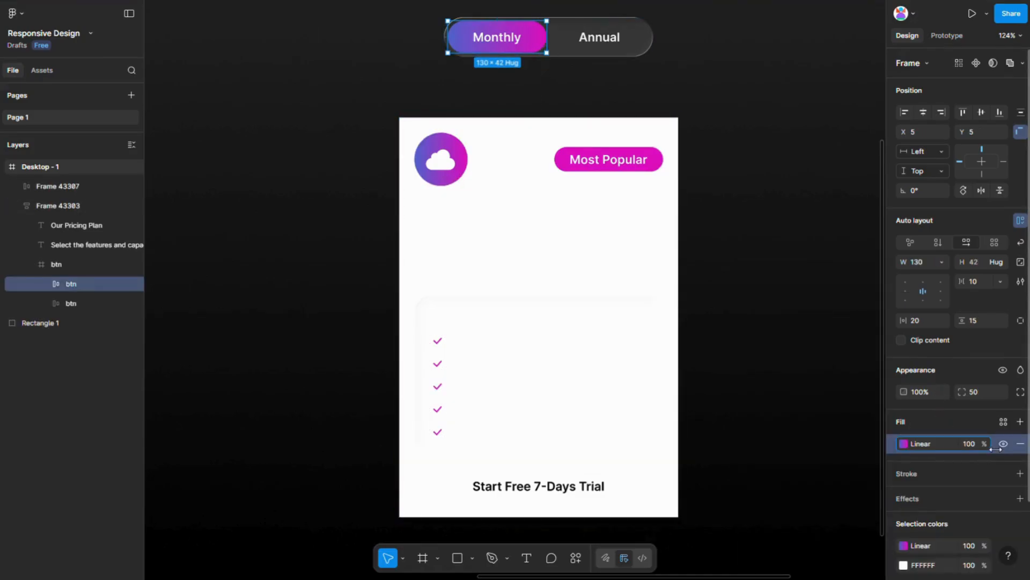
click(656, 271)
key(ctrl+v)
click(1020, 463)
Step: Set the card's gradient fill opacity to 15% and its corner radius to 30
click(969, 443)
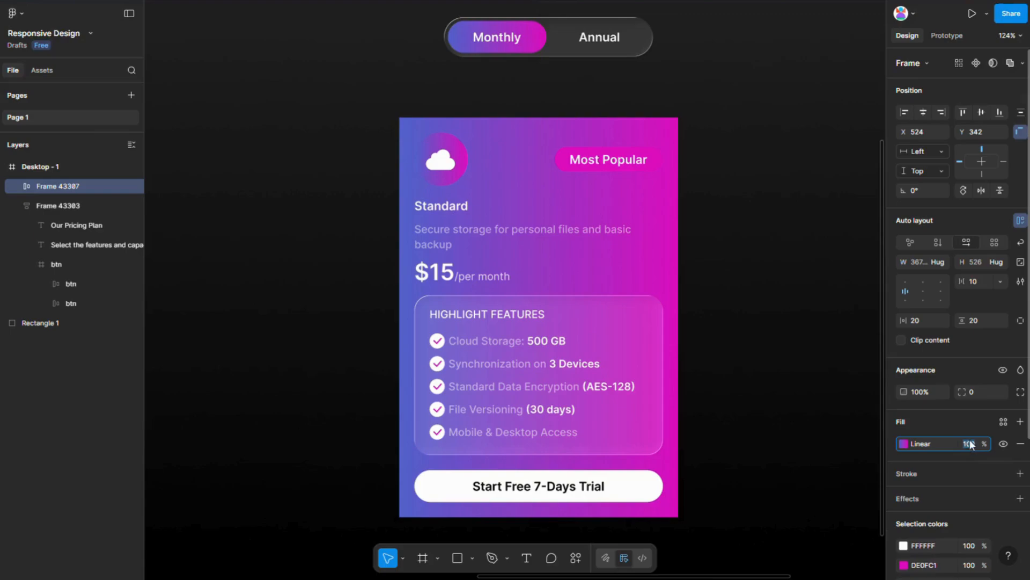
text(15)
key(Return)
scroll(977, 476, down, 2)
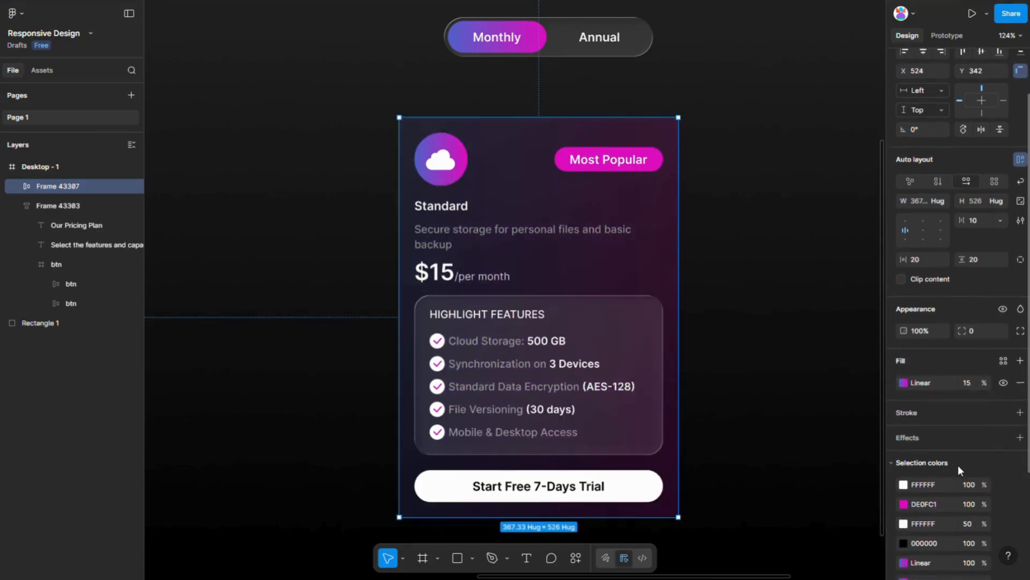
text(30)
key(Return)
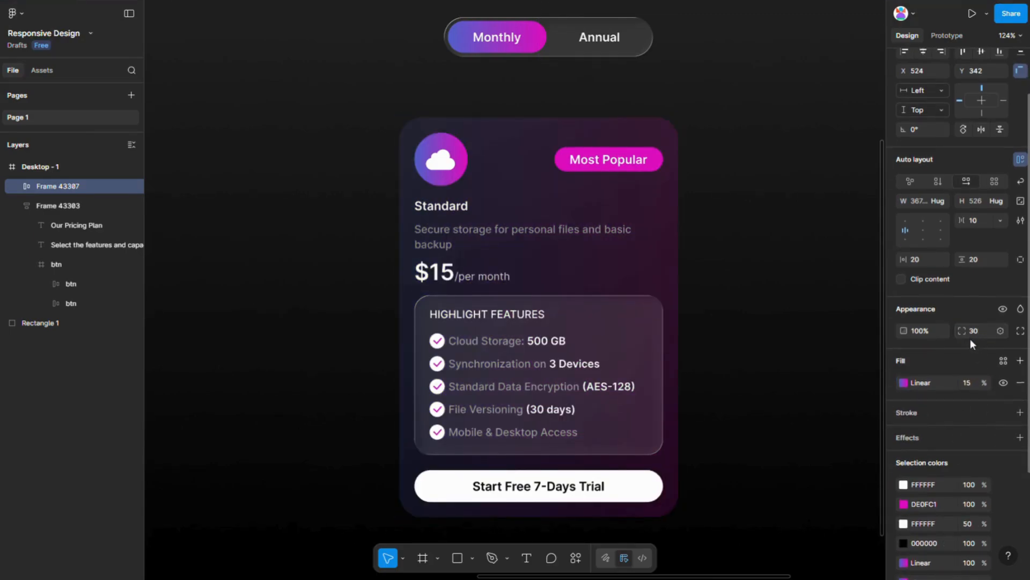
Step: Add a linear gradient stroke to the card and run it diagonally from the upper-left corner to the lower-right corner
click(908, 412)
click(768, 294)
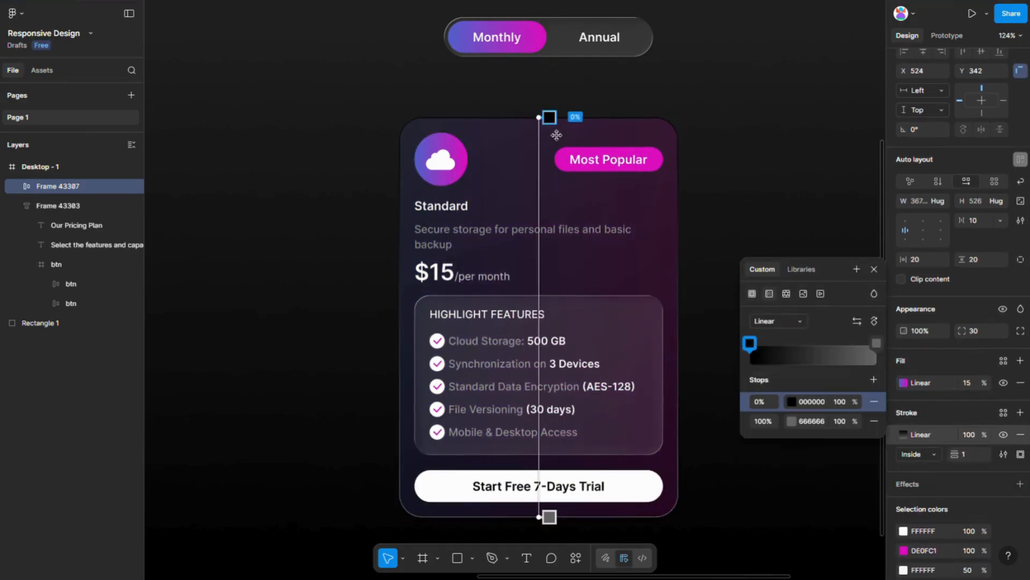
drag(550, 117, 409, 112)
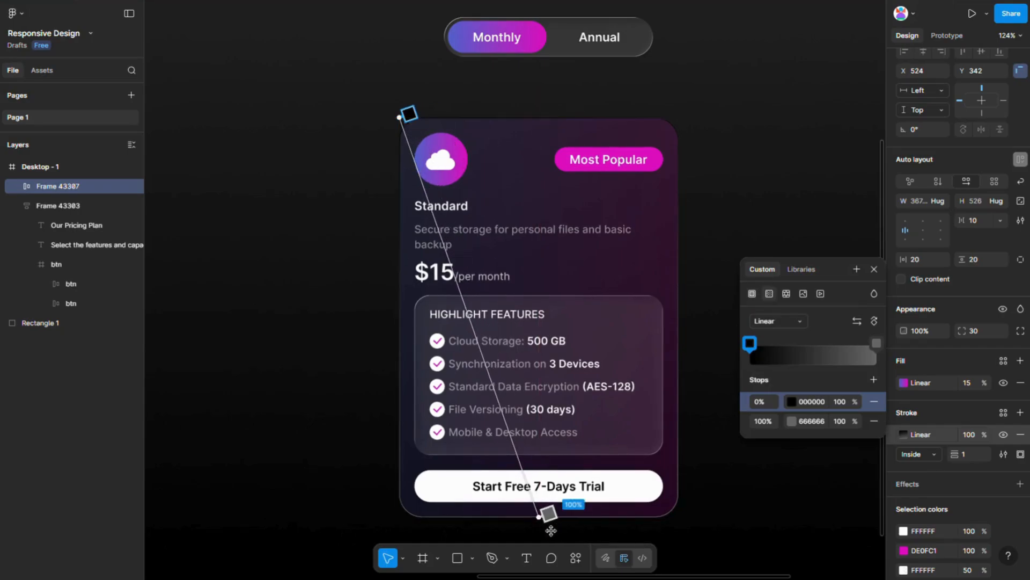
drag(549, 518, 692, 531)
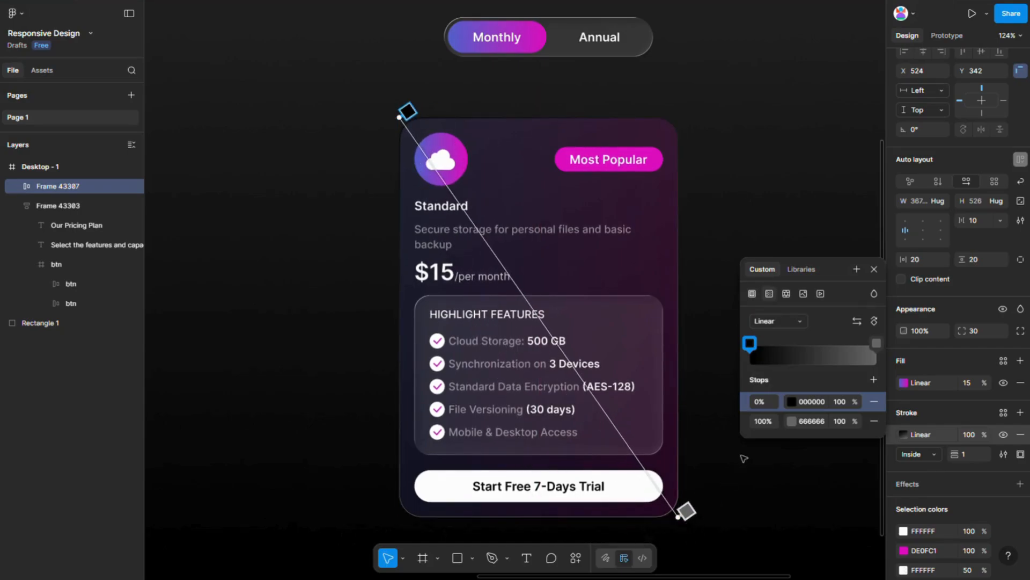
Step: Color the stroke gradient's stops 0024FF at 0% and DE0FC1 at 100%, and set the stroke weight to 2
click(791, 401)
click(667, 540)
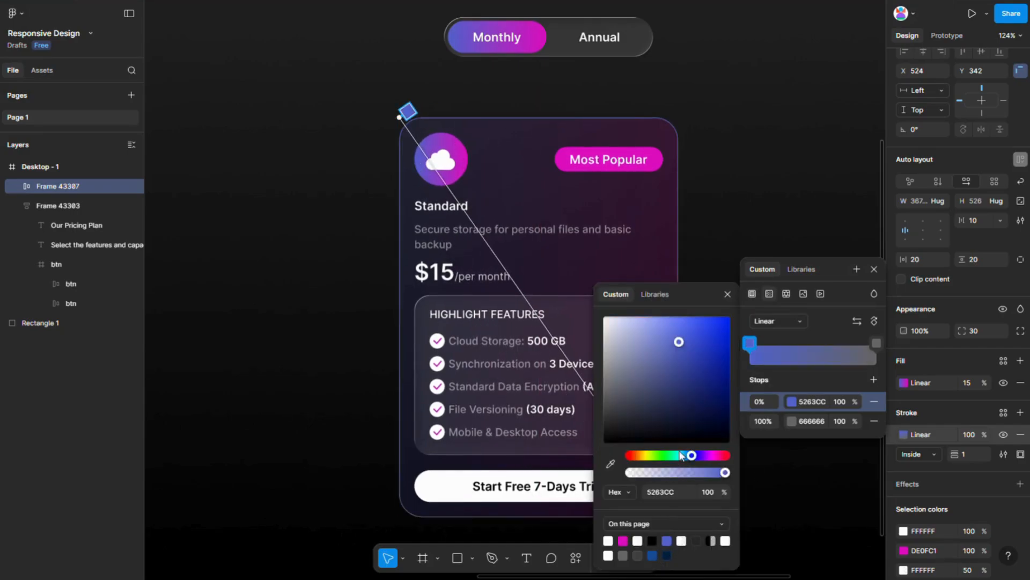
click(840, 423)
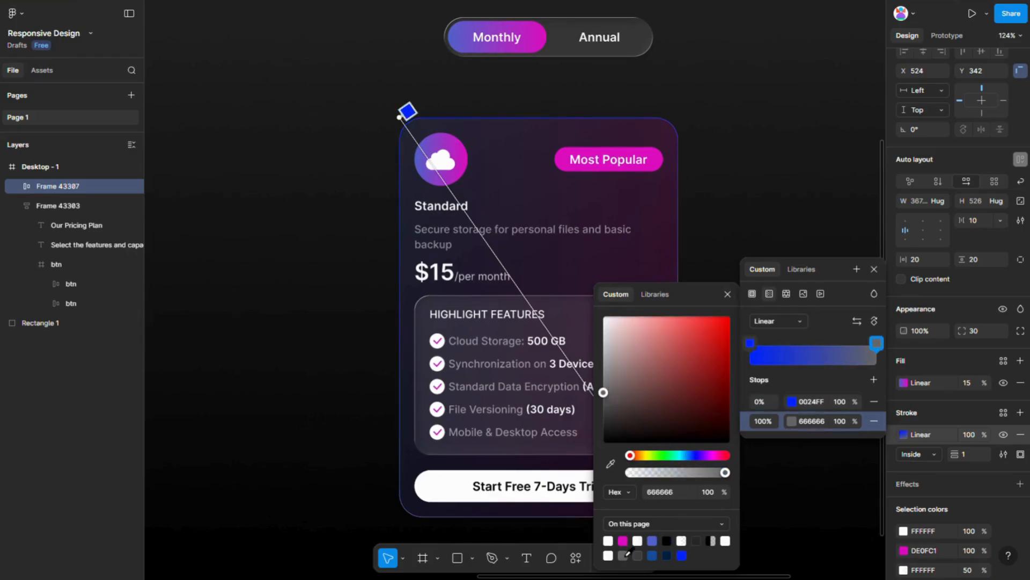
click(622, 540)
click(964, 454)
text(2)
key(Return)
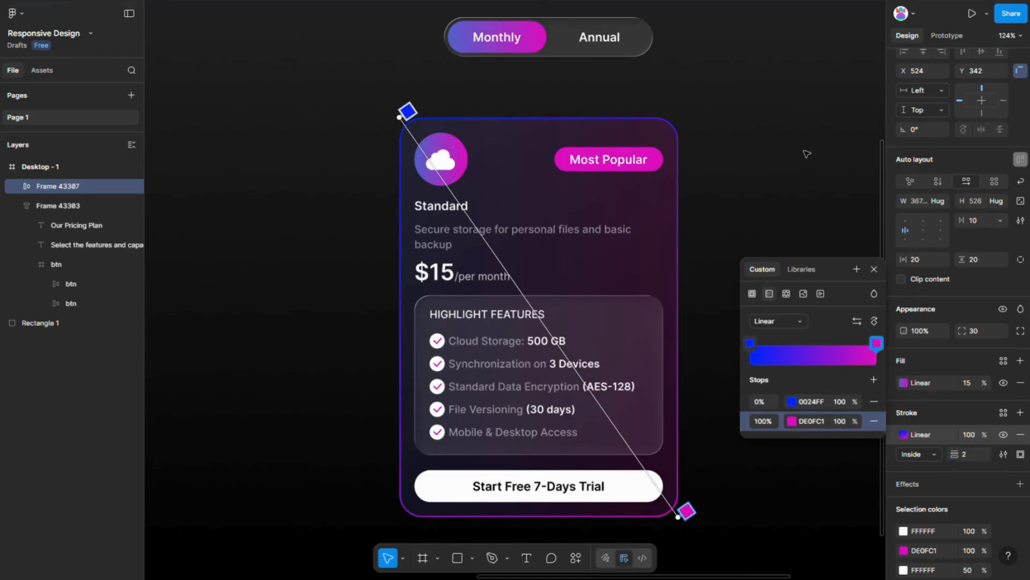
key(Escape)
scroll(776, 266, down, 3)
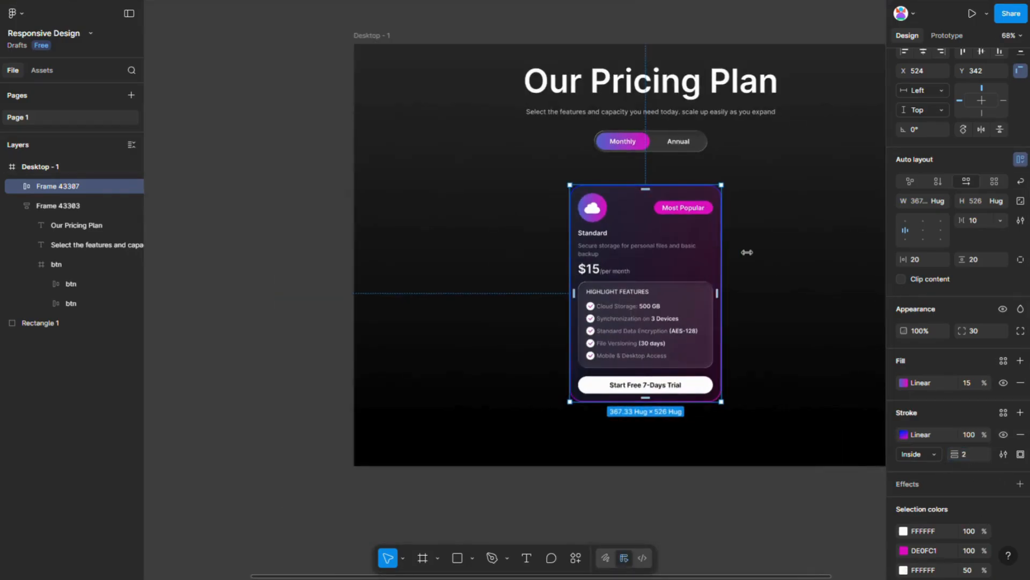
mouse_move(747, 252)
mouse_down()
mouse_move(798, 248)
mouse_move(757, 244)
mouse_up()
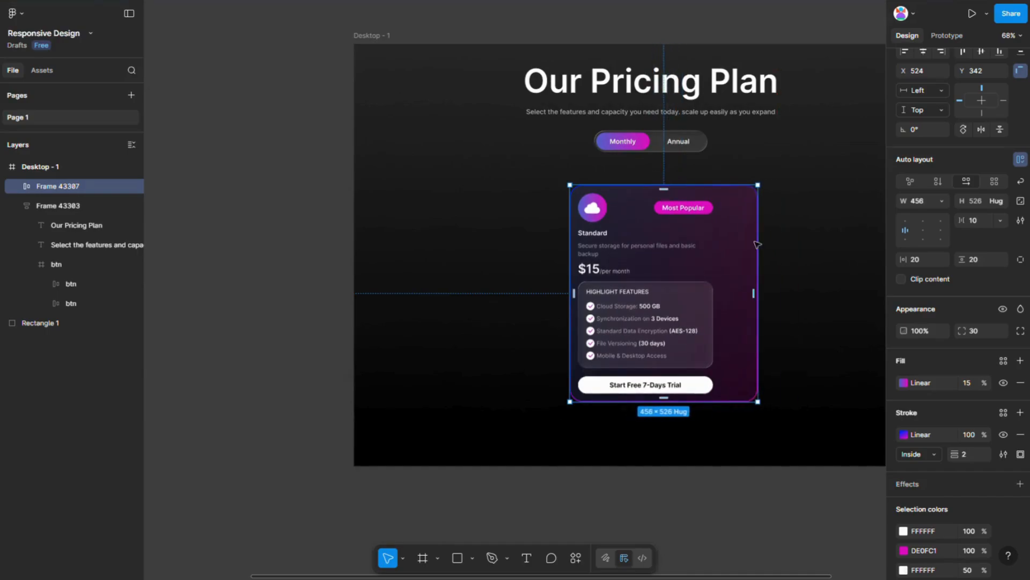
key(ctrl+z)
Step: Set the card's inner content frame to Fill container width and test the result by resizing the card horizontally
double_click(699, 215)
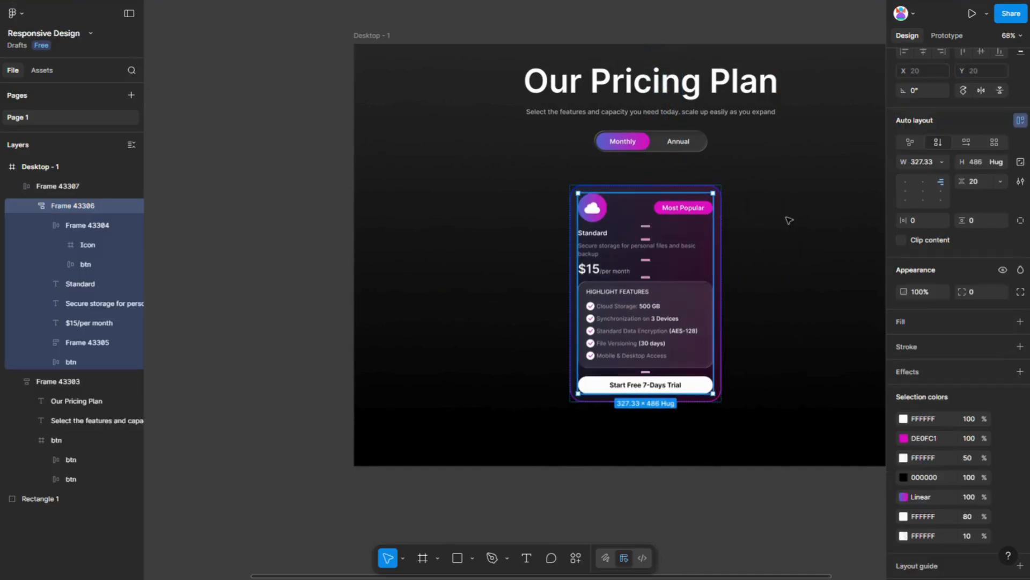
click(942, 161)
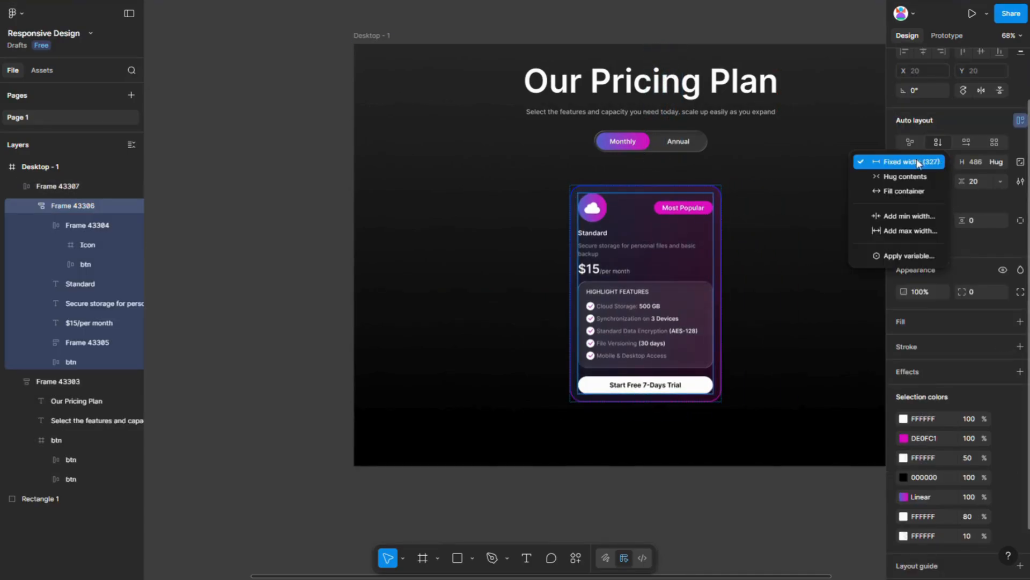
click(907, 193)
click(751, 260)
click(730, 255)
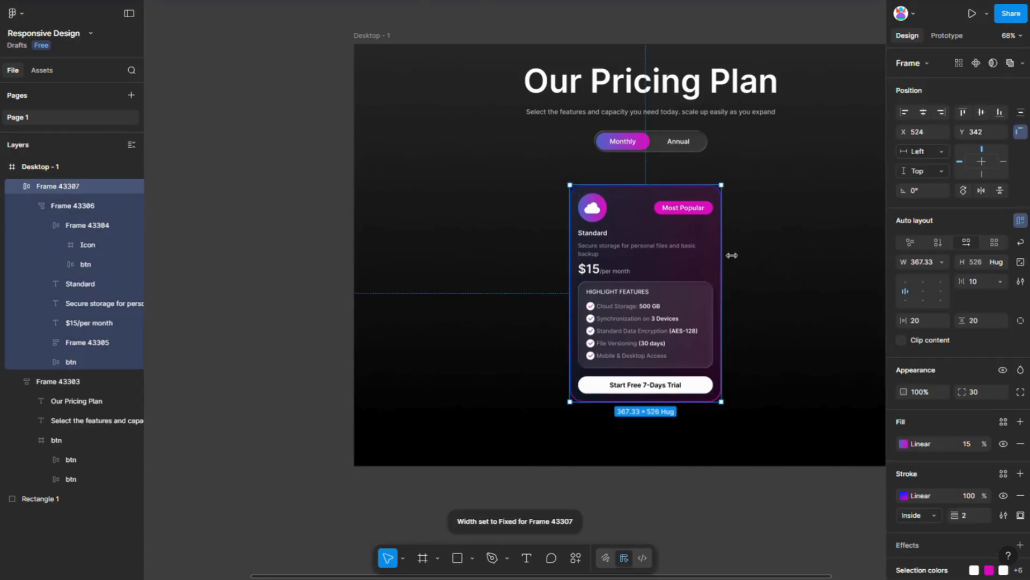
mouse_move(731, 255)
mouse_down()
mouse_move(821, 253)
mouse_move(720, 252)
mouse_move(738, 251)
mouse_up()
Step: Place a duplicate of the Standard card to the left of the original, at about X 160, Y 304
scroll(752, 294, up, 3)
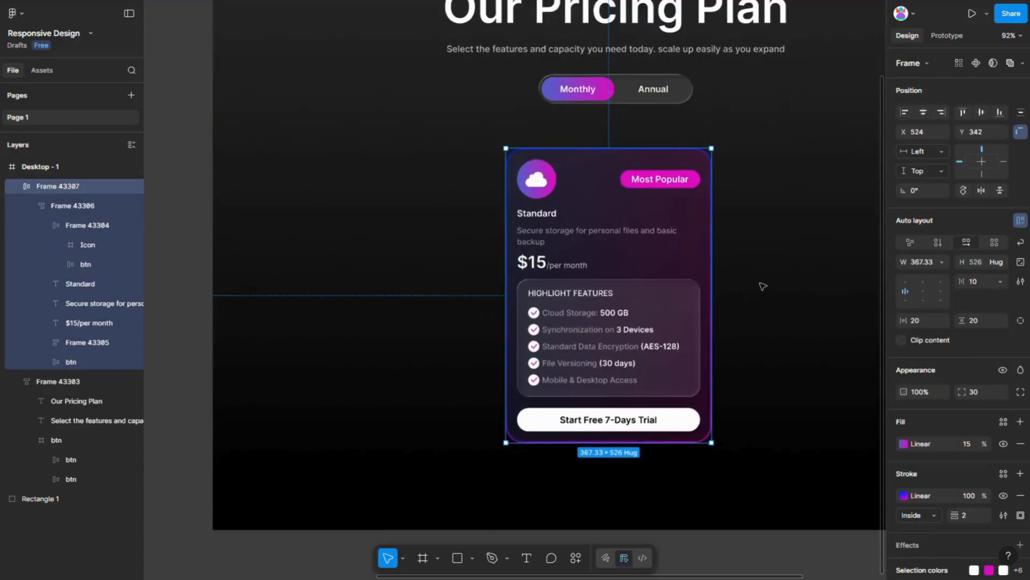
click(758, 288)
click(657, 275)
drag(658, 226, 437, 226)
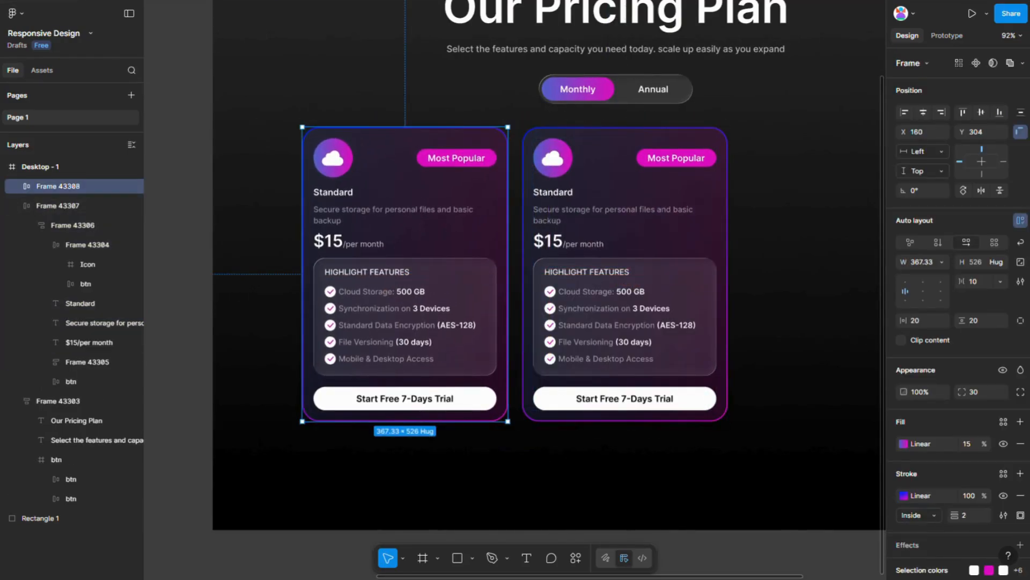
Step: Remove the left card's stroke and gradient fill and give it a white FFFFFF fill at 10% opacity
click(1020, 495)
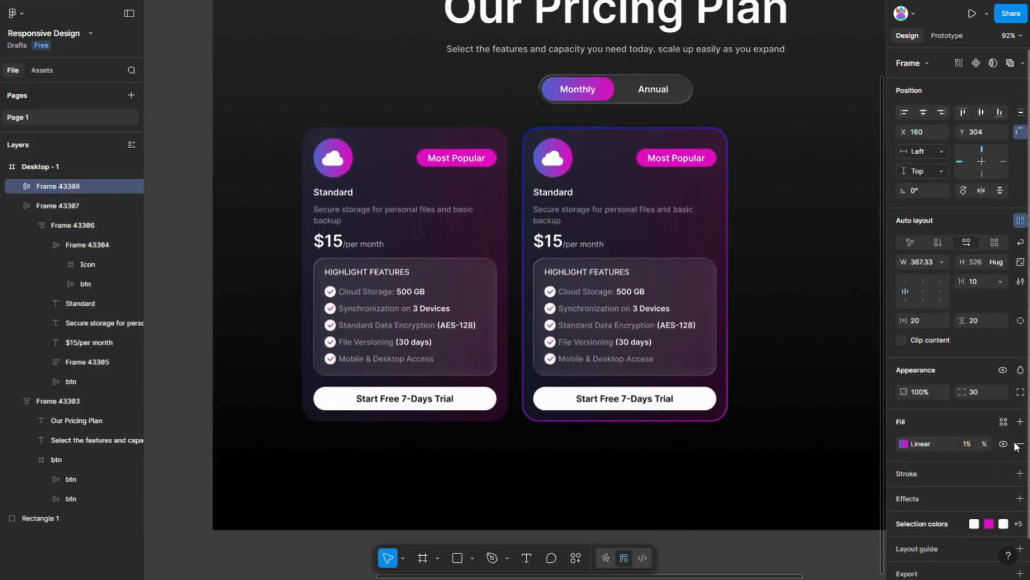
click(1021, 443)
click(1021, 421)
click(938, 444)
click(969, 443)
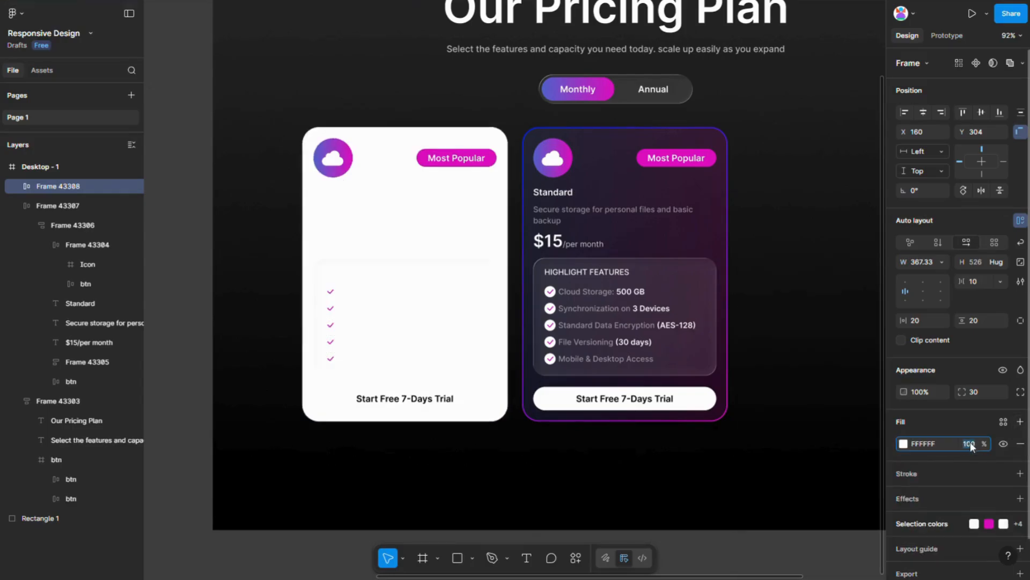
key(Return)
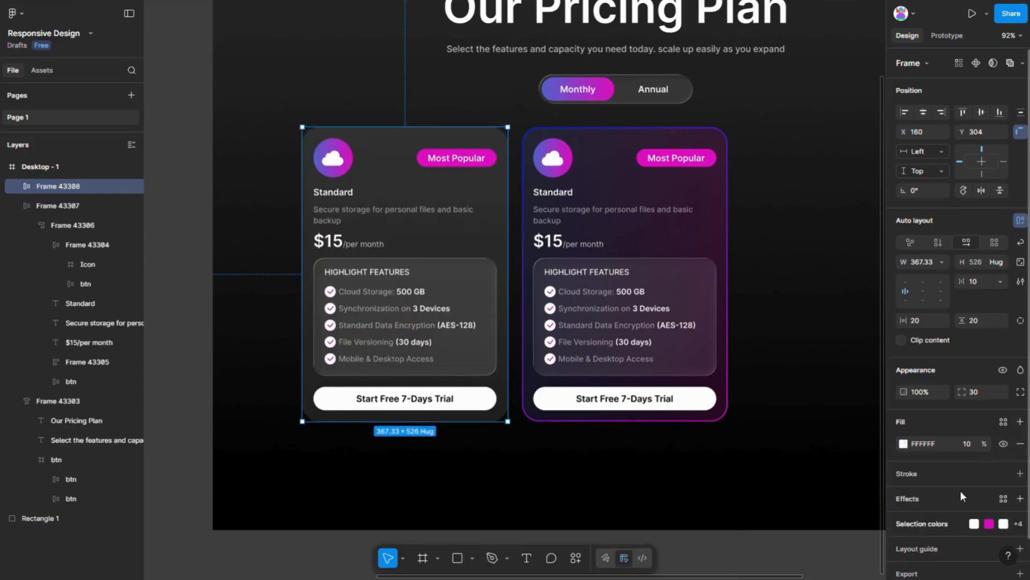
Step: Add a Glass effect to the left card and fine-tune the effect's settings
scroll(958, 496, down, 1)
click(1021, 461)
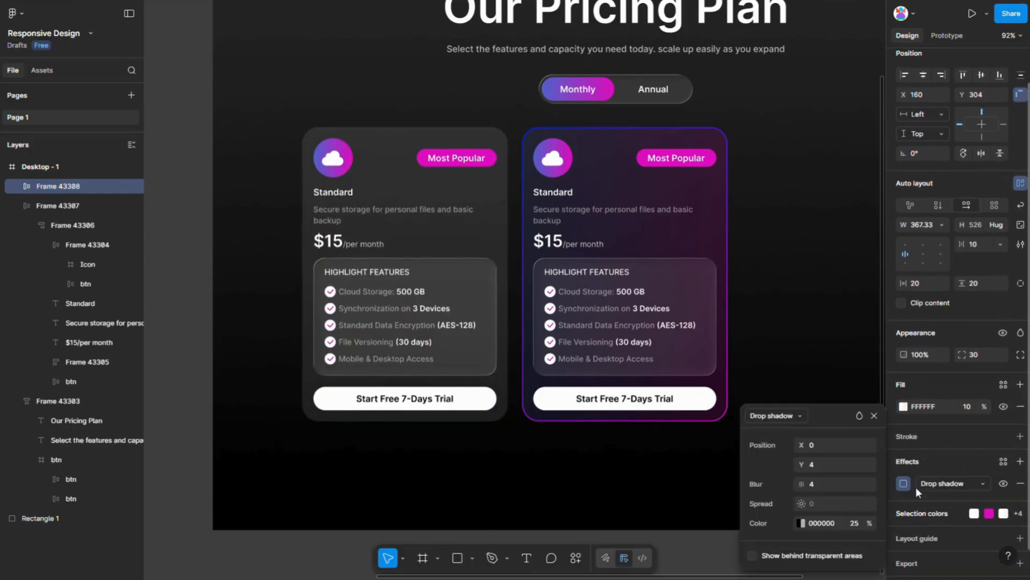
click(936, 483)
click(934, 552)
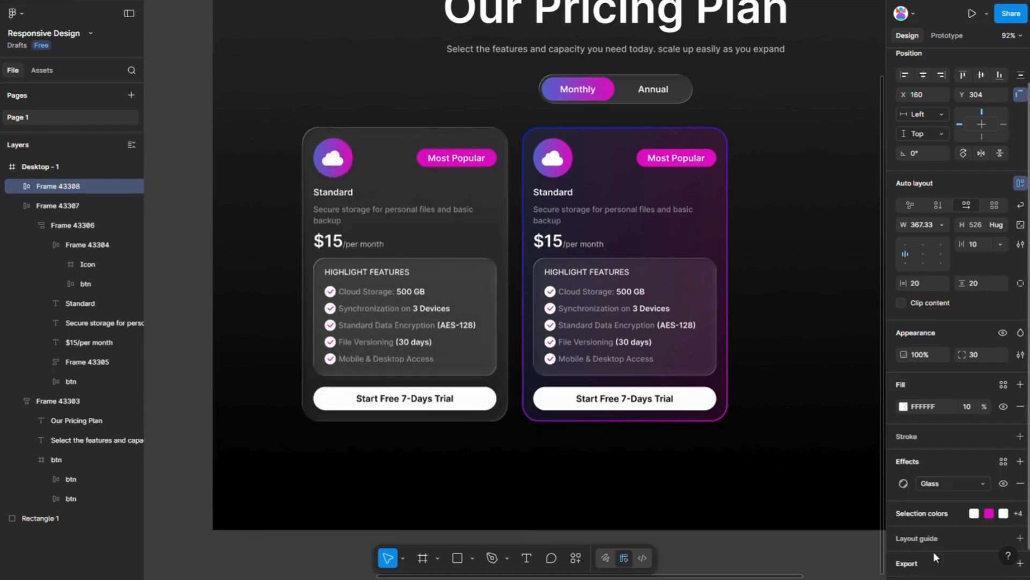
click(905, 484)
drag(803, 443, 812, 443)
click(647, 482)
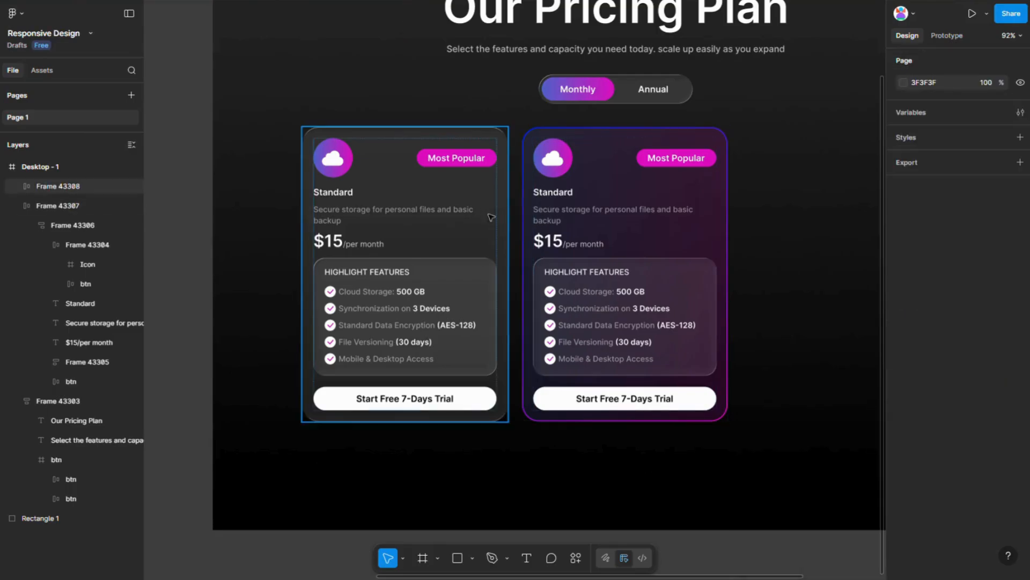
Step: Delete the left card's Most Popular badge and place a duplicate of that card right of the highlighted card, at about X 931, Y 300
click(475, 168)
key(Delete)
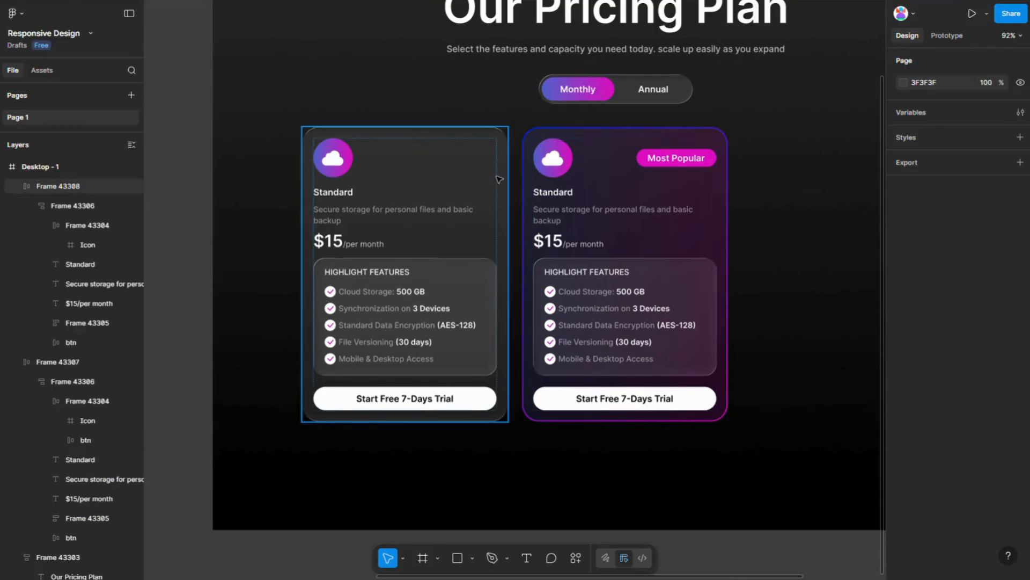
click(465, 226)
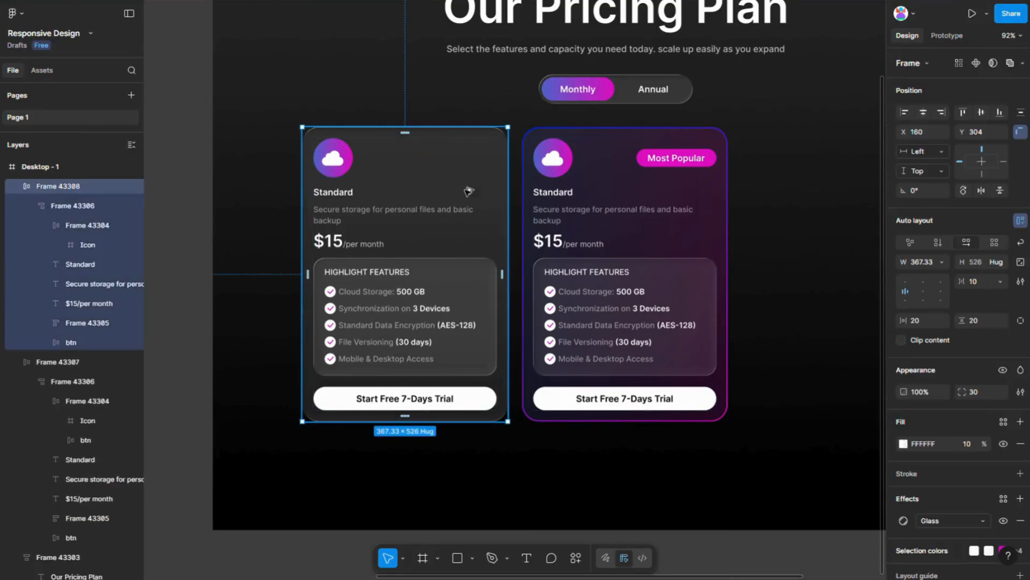
drag(472, 189, 785, 189)
scroll(537, 241, right, 5)
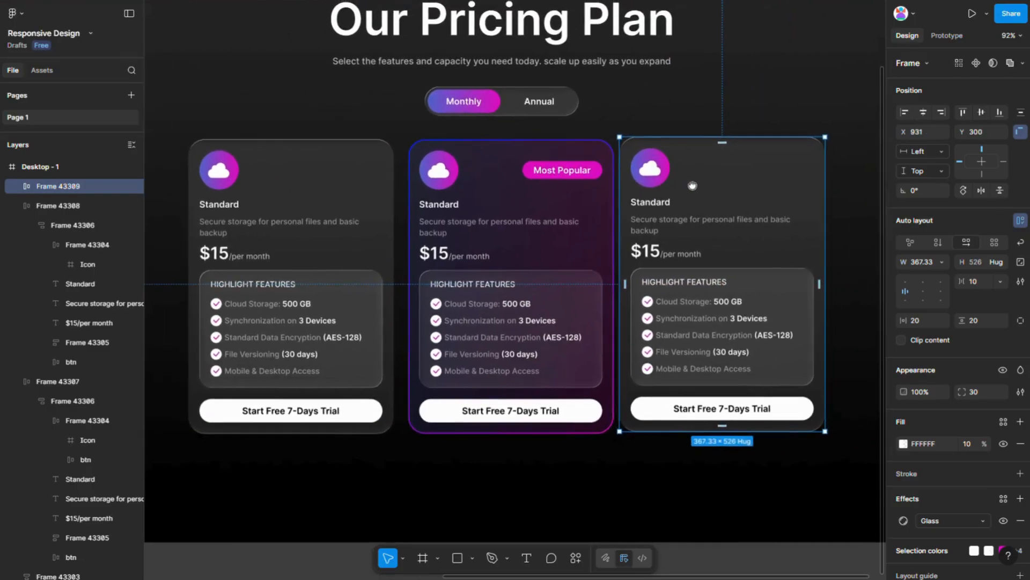
Step: Change the monthly price to $25 on the middle card and to $35 on the right card
click(439, 256)
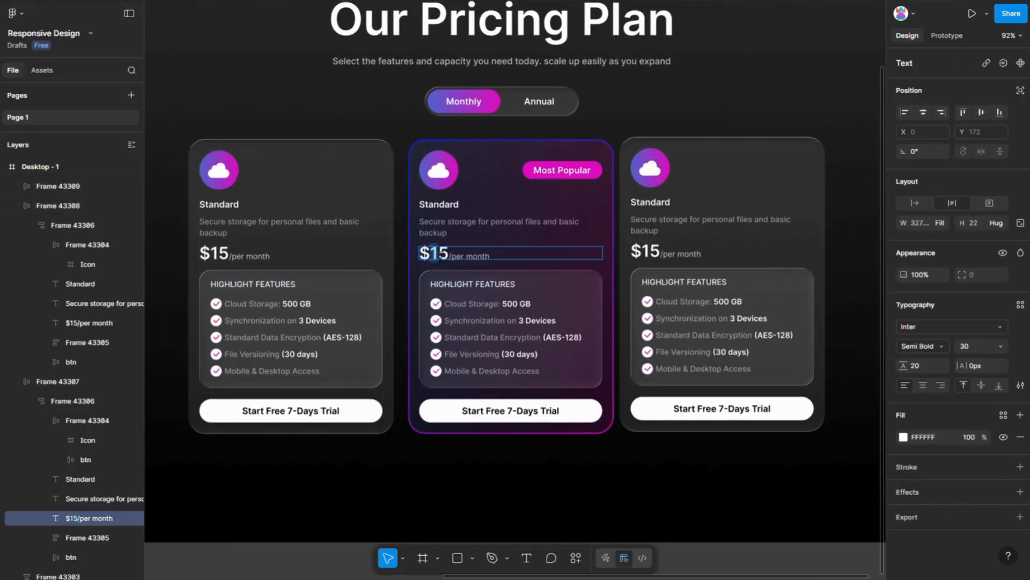
text(2)
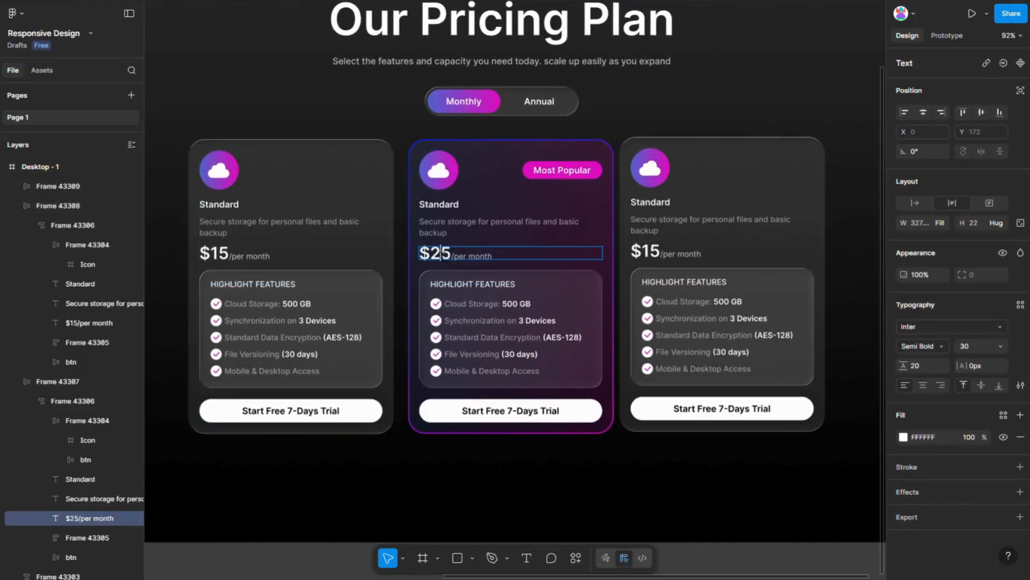
click(649, 256)
text(3)
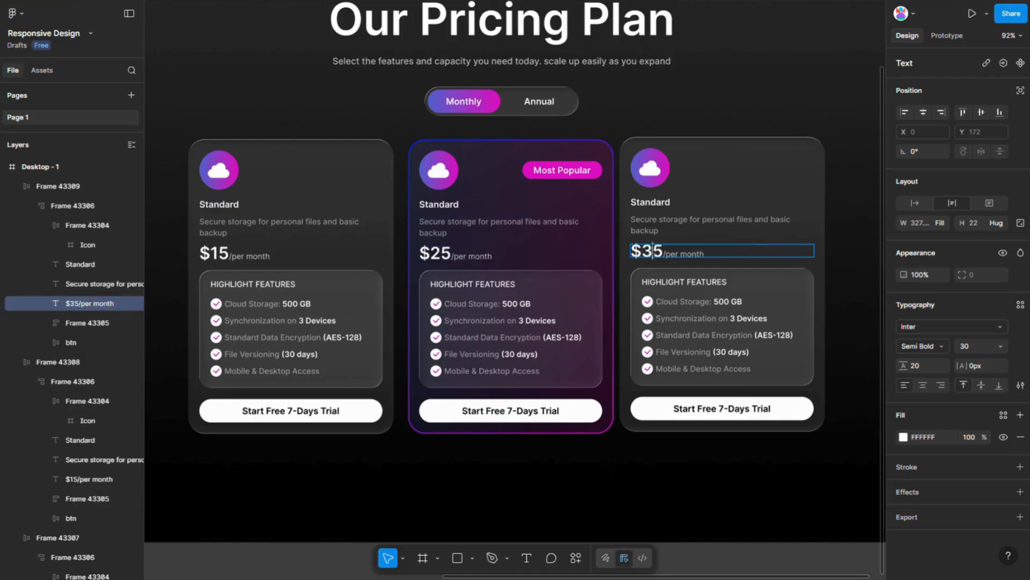
Step: Wrap the three plan cards in a horizontal auto layout with a gap of 30 and centre the row horizontally in the desktop frame
scroll(648, 255, down, 3)
key(Escape)
key(Escape)
click(675, 334)
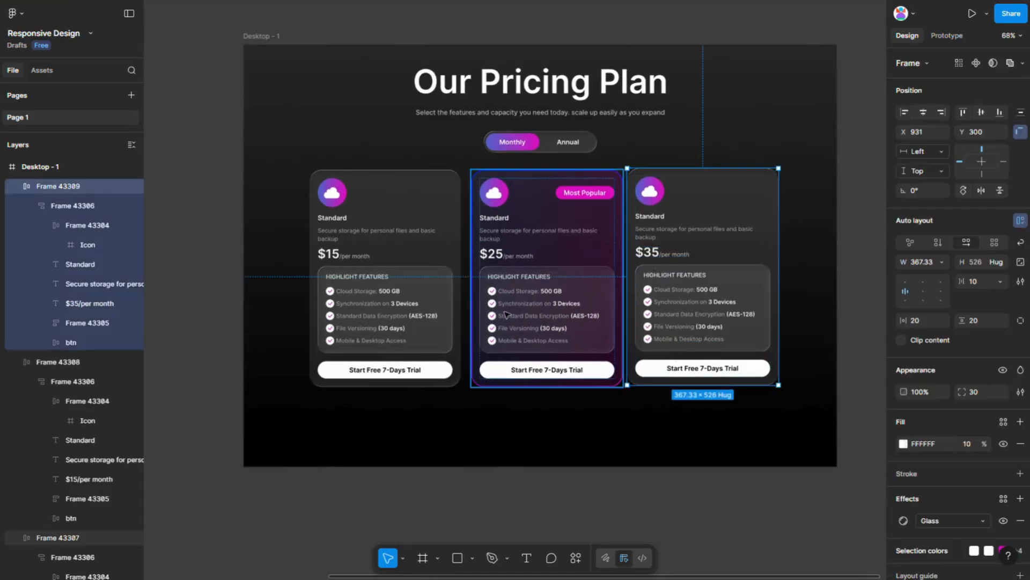
shift+click(506, 313)
shift+click(395, 296)
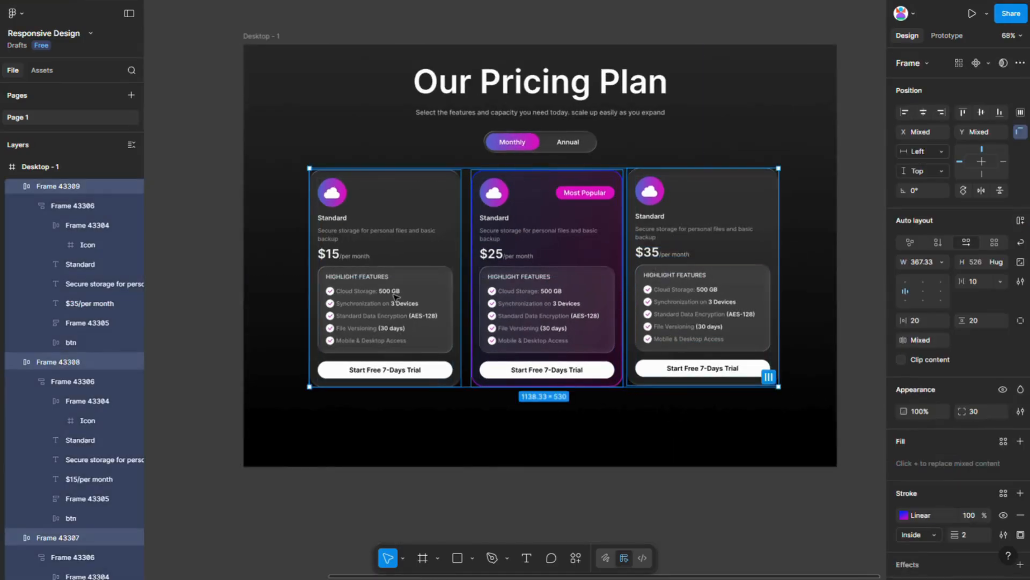
click(1021, 222)
click(975, 281)
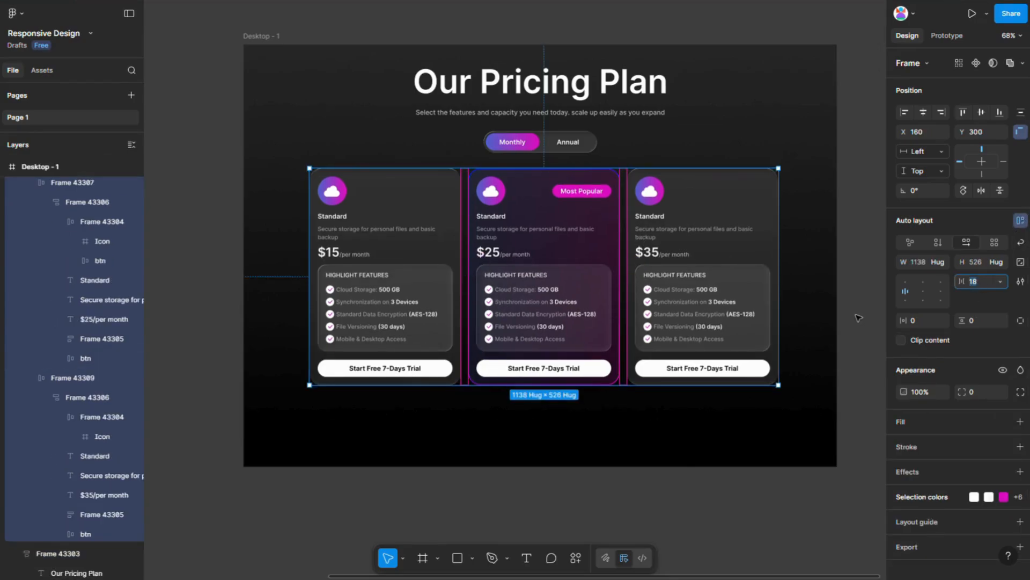
key(Return)
click(594, 479)
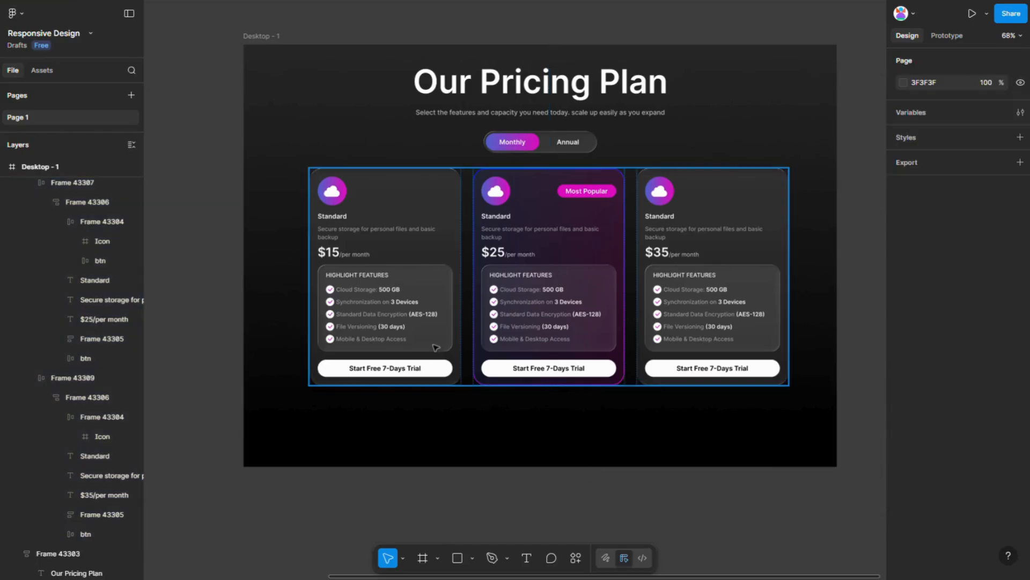
click(446, 337)
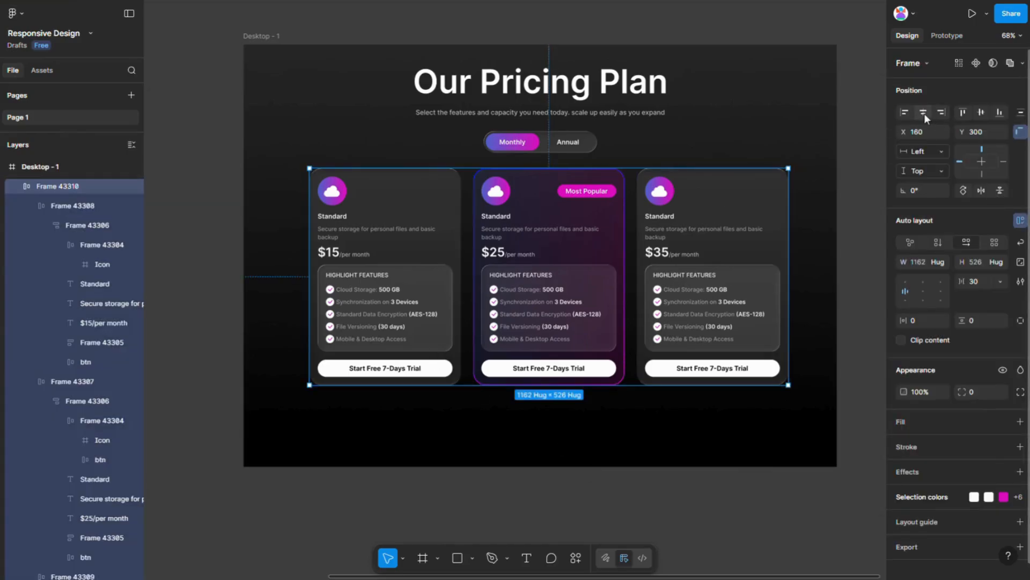
click(923, 112)
Step: Set the three plan cards to fill the container width and give them a minimum width of 367
click(431, 275)
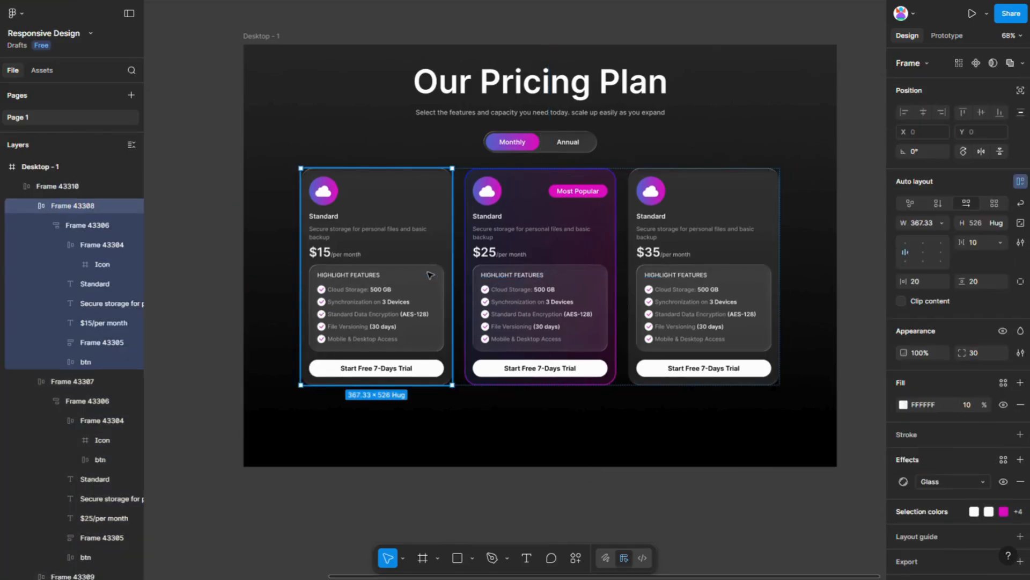
shift+click(561, 284)
shift+click(716, 291)
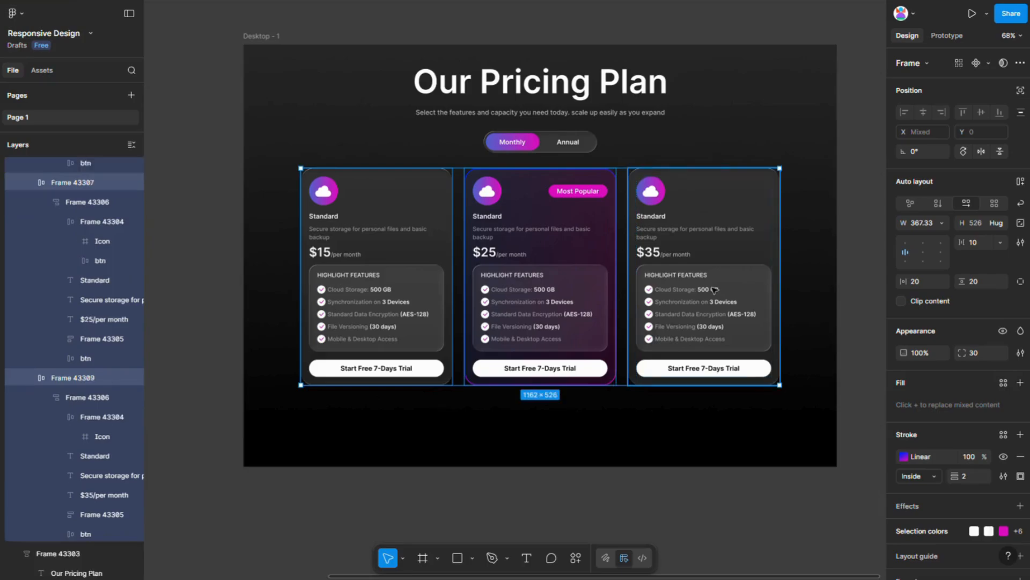
click(943, 224)
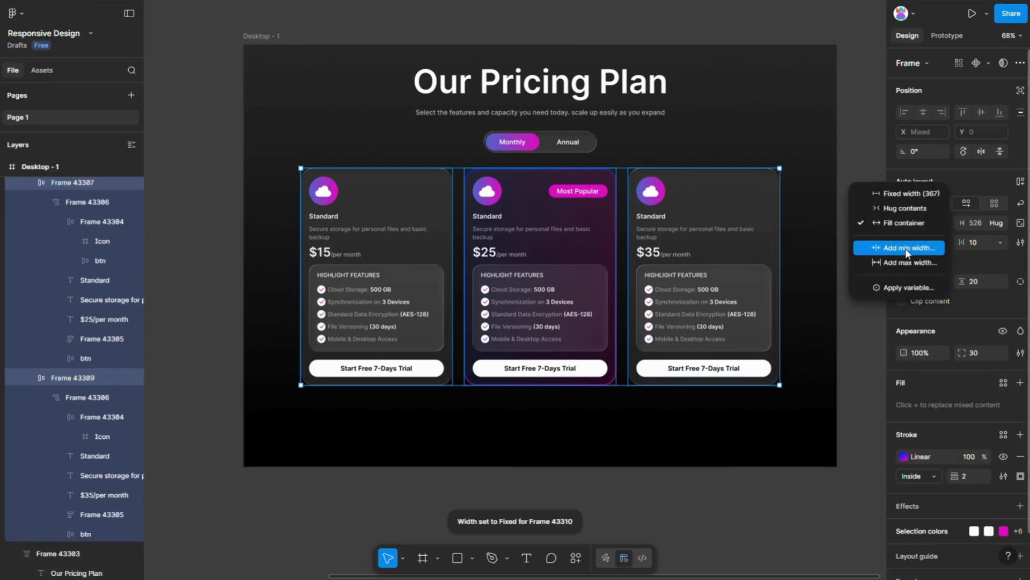
click(907, 249)
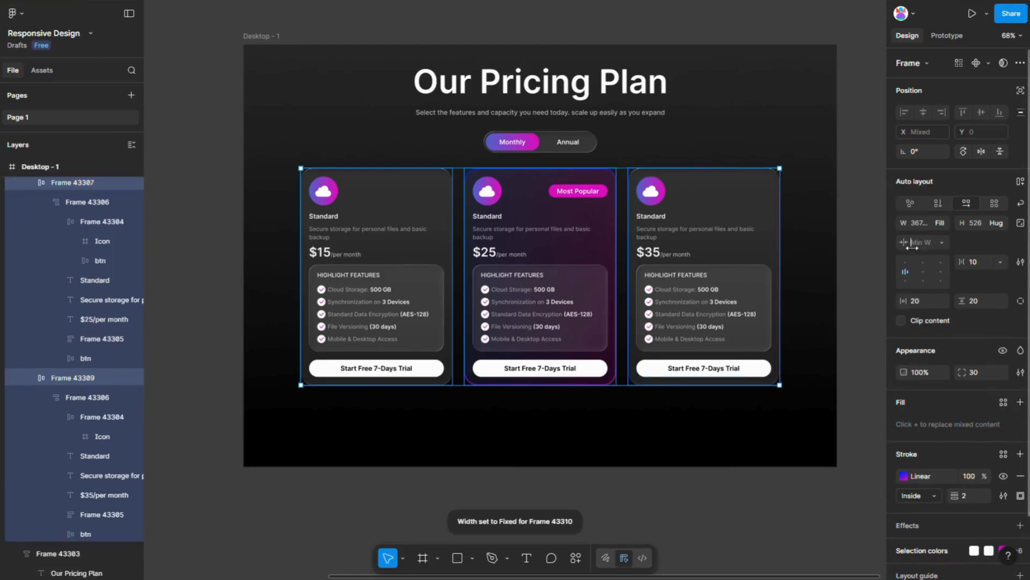
text(367)
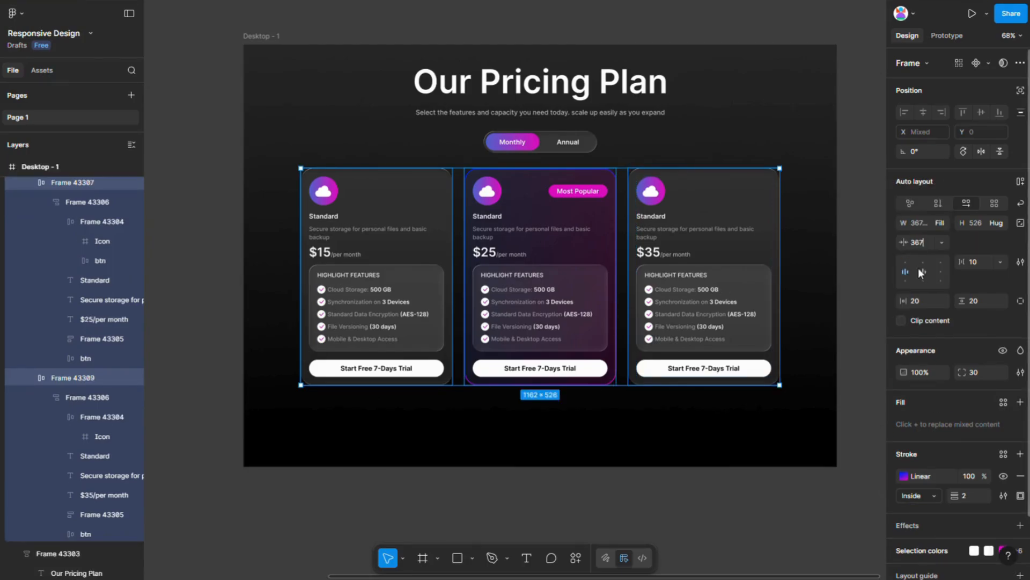
key(ctrl+z)
click(697, 439)
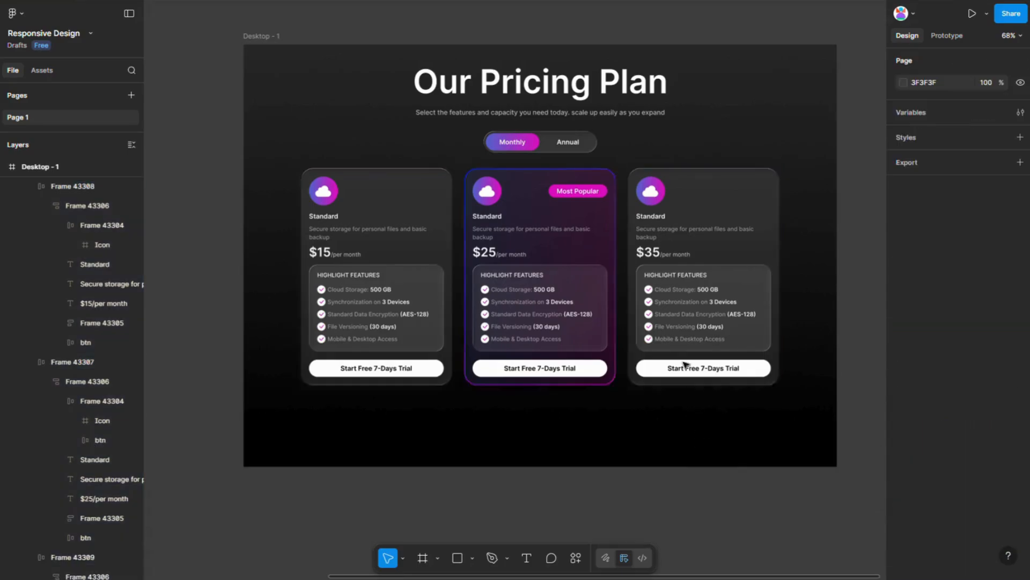
Step: Enable wrapping on the card row's auto layout and try narrowing the row, undoing the resize
click(678, 314)
click(1021, 242)
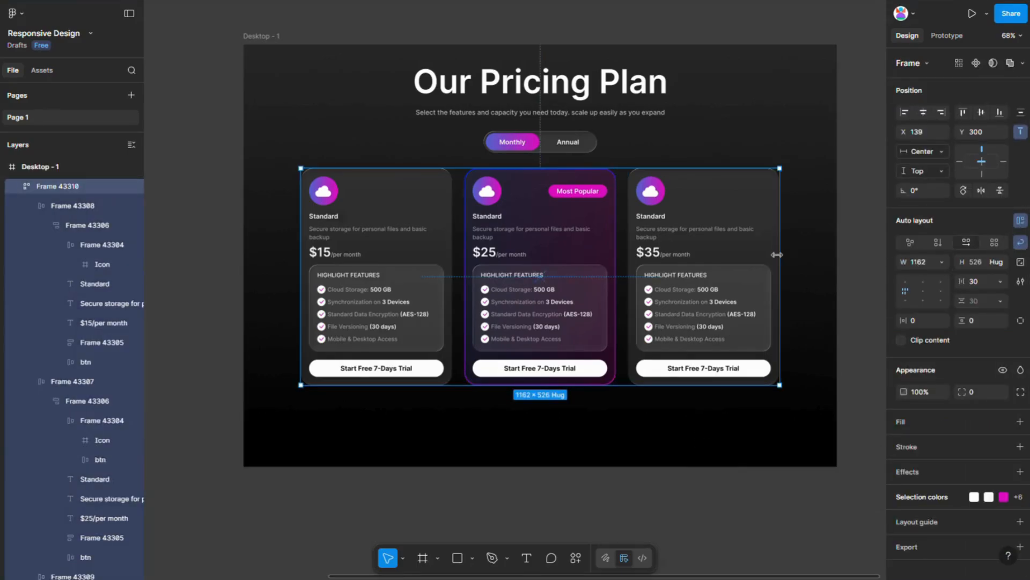
drag(776, 254, 604, 236)
key(ctrl+z)
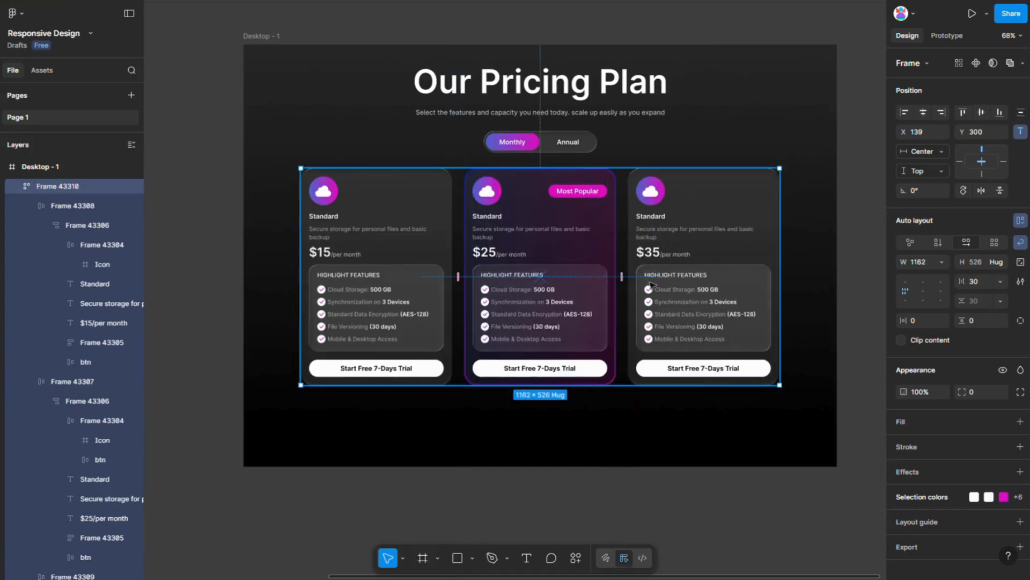
Step: Set the width of all three plan cards inside the wrapping row to fill container
click(386, 248)
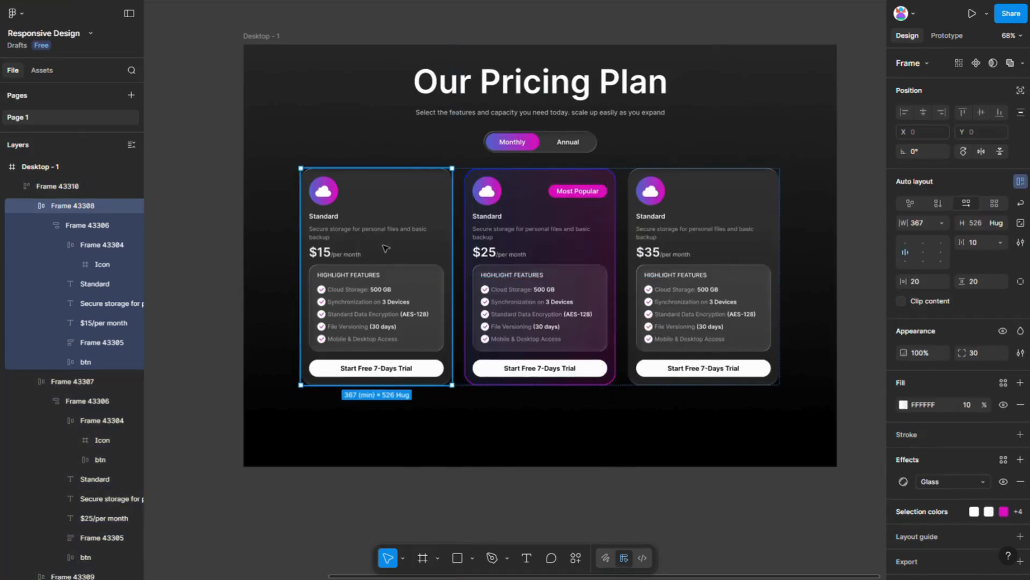
shift+click(583, 263)
shift+click(741, 252)
click(942, 223)
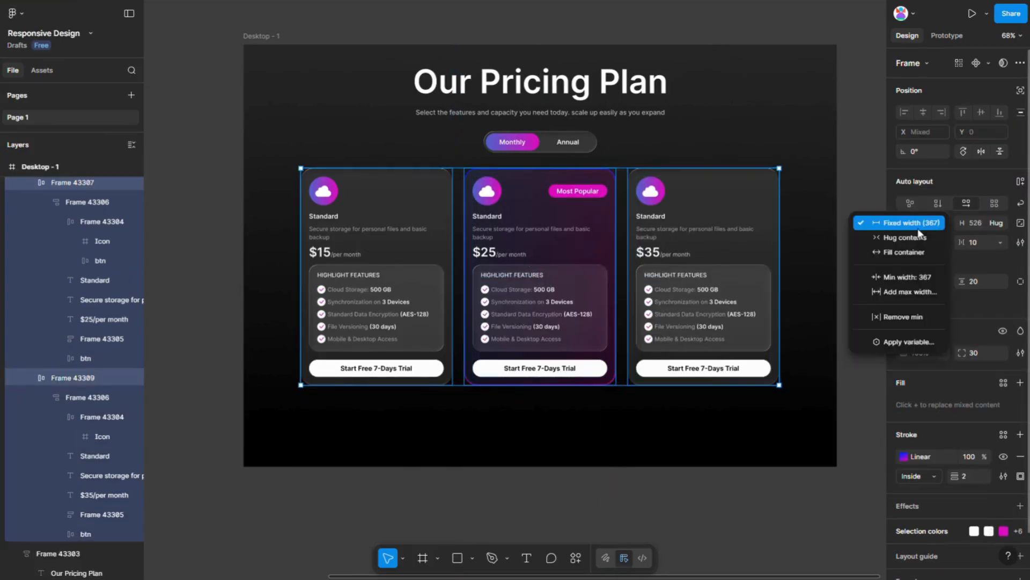
click(899, 250)
click(819, 238)
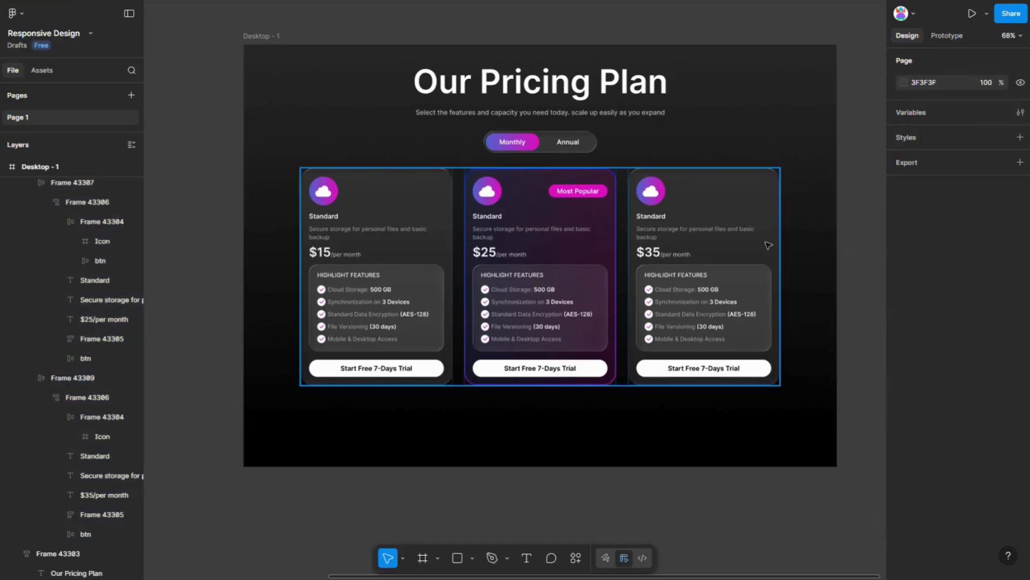
Step: Try narrowing the card row to test how the filled cards wrap, and undo the resize
click(766, 243)
drag(781, 237, 547, 218)
key(ctrl+z)
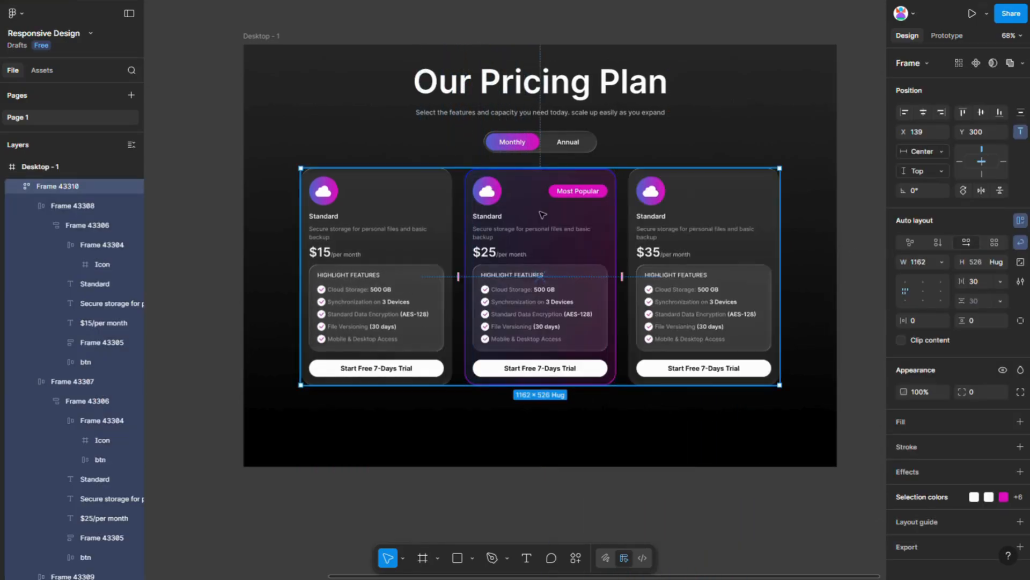
click(700, 402)
Step: Set the spacing between the header and the card row to 50 and wrap both in a vertical auto layout
click(577, 255)
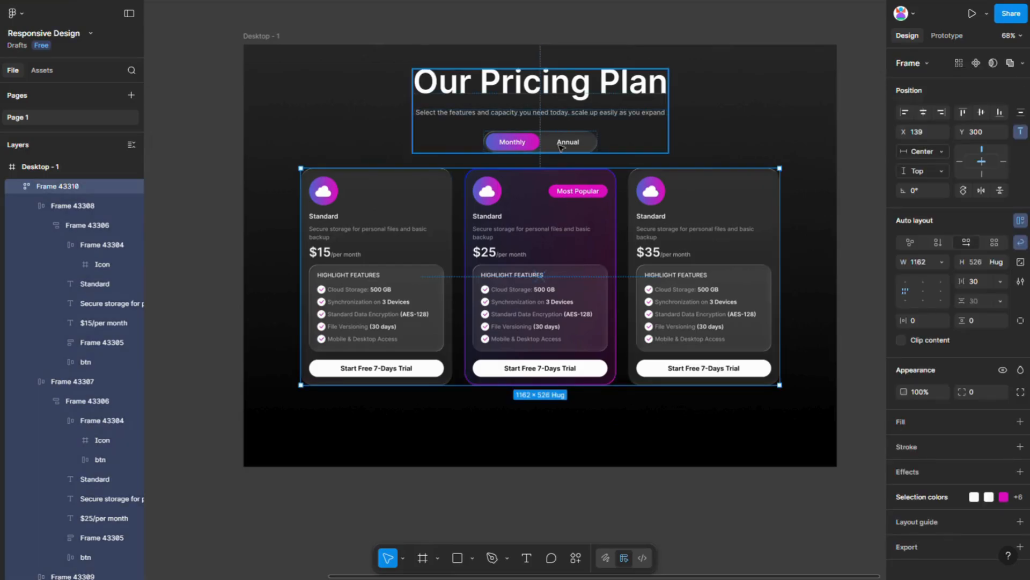
shift+click(561, 148)
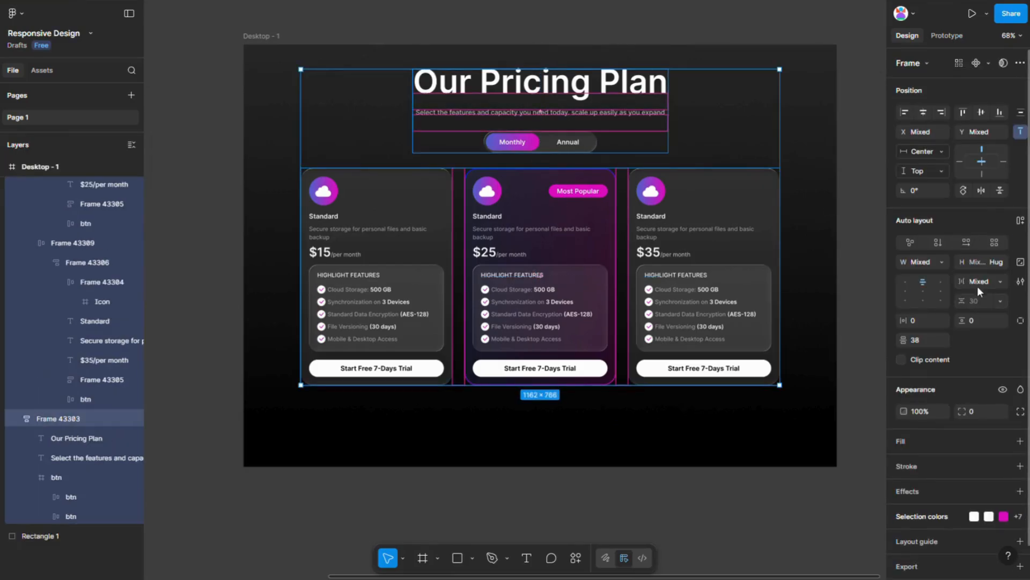
text(50)
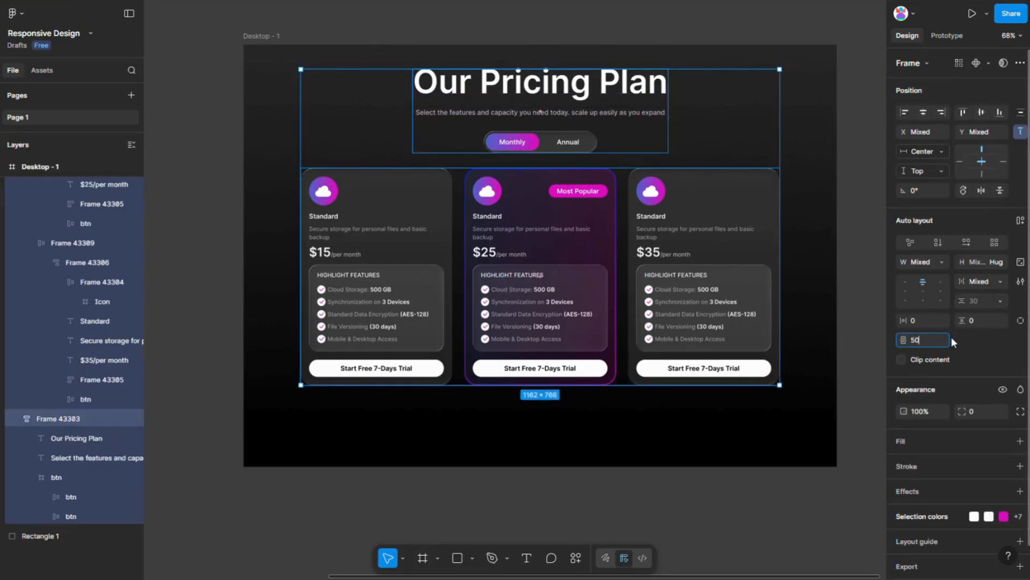
key(Return)
scroll(836, 191, up, 2)
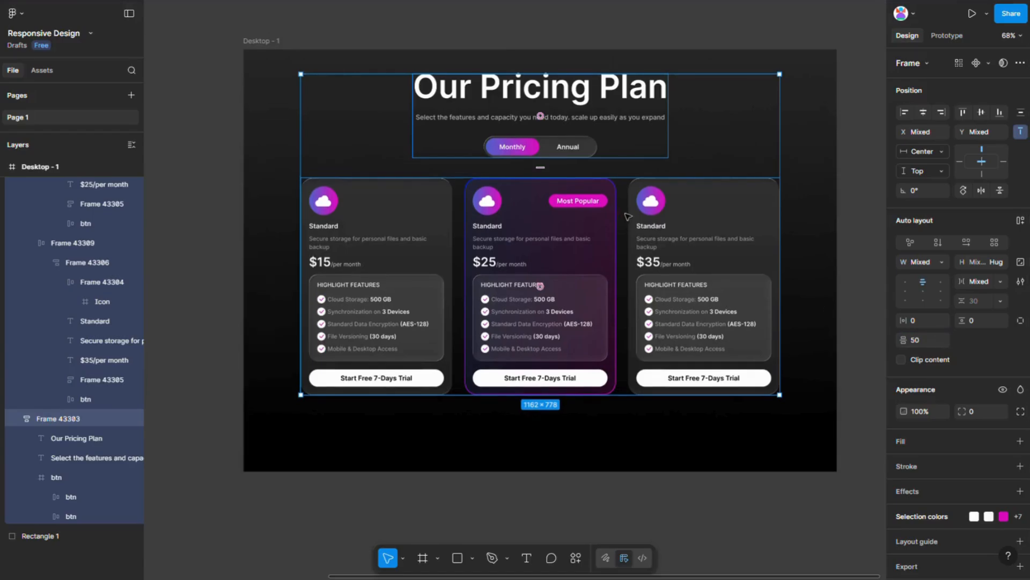
click(1019, 221)
Step: Set the header frame's width to fill container inside the new auto layout
click(589, 141)
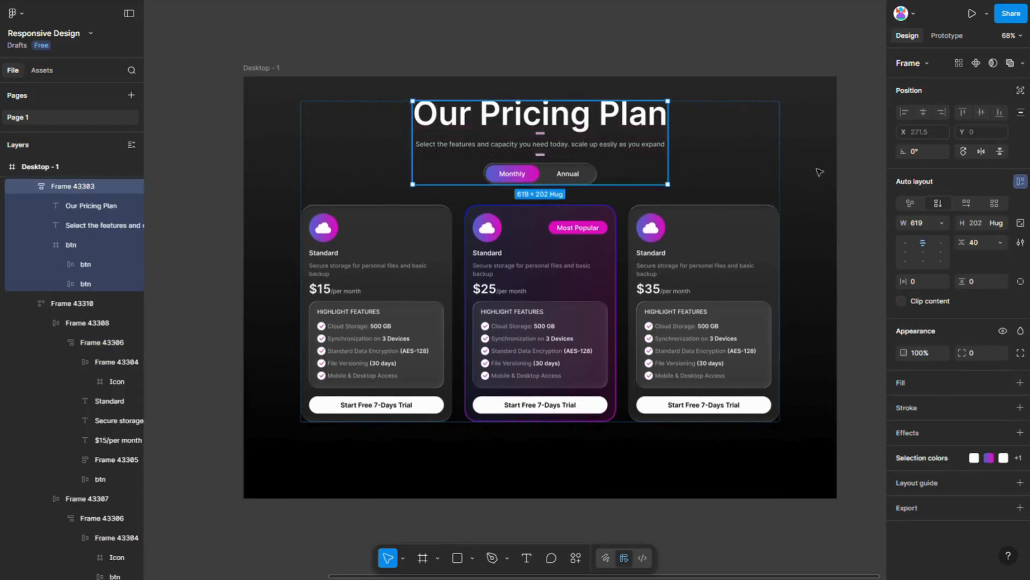
click(941, 223)
click(914, 252)
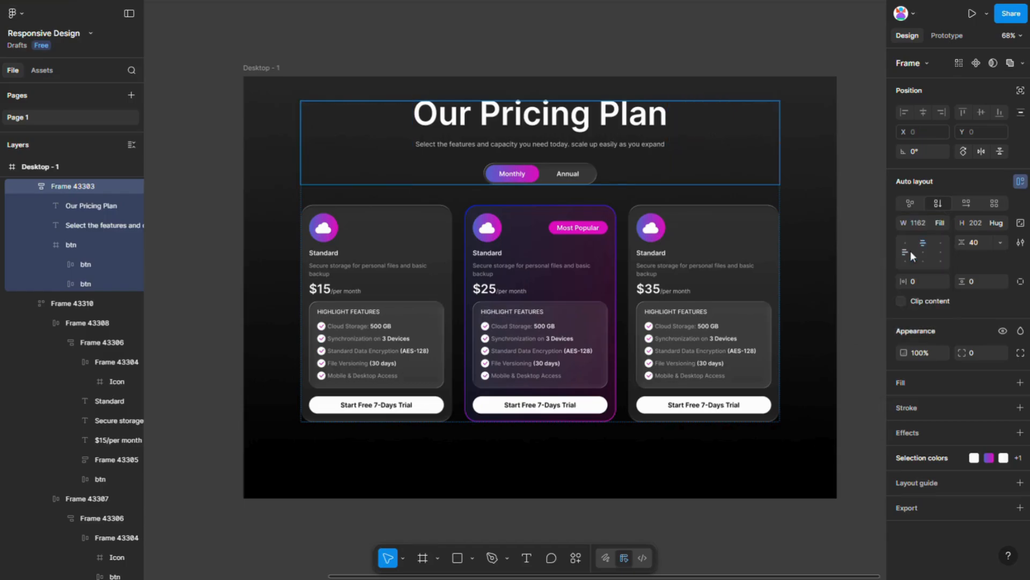
Step: Try narrowing the combined header-and-cards container to about 725 wide to test its responsiveness, and restore its width
click(806, 220)
key(shift+a)
drag(781, 225, 609, 208)
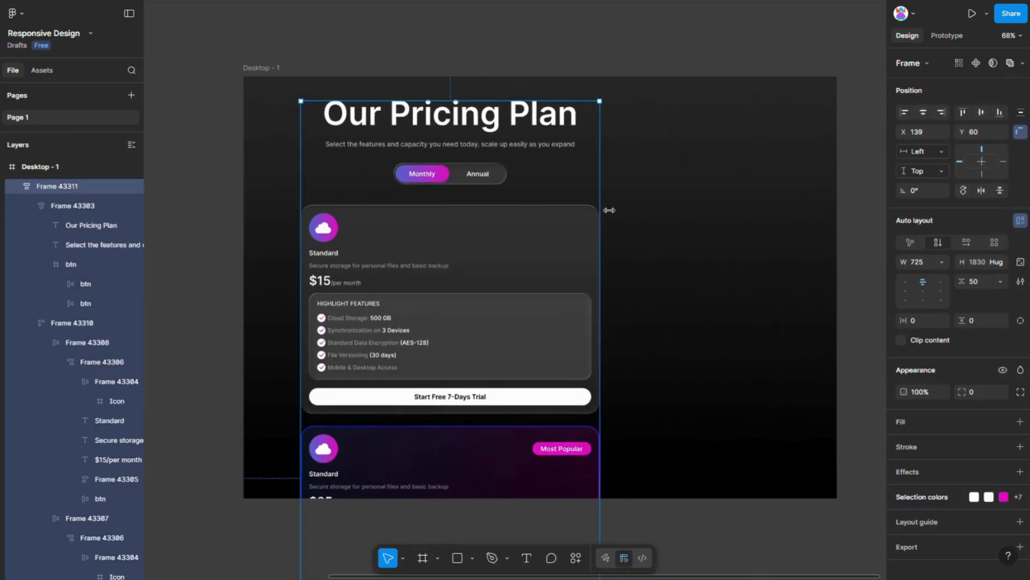
double_click(610, 209)
scroll(632, 246, down, 3)
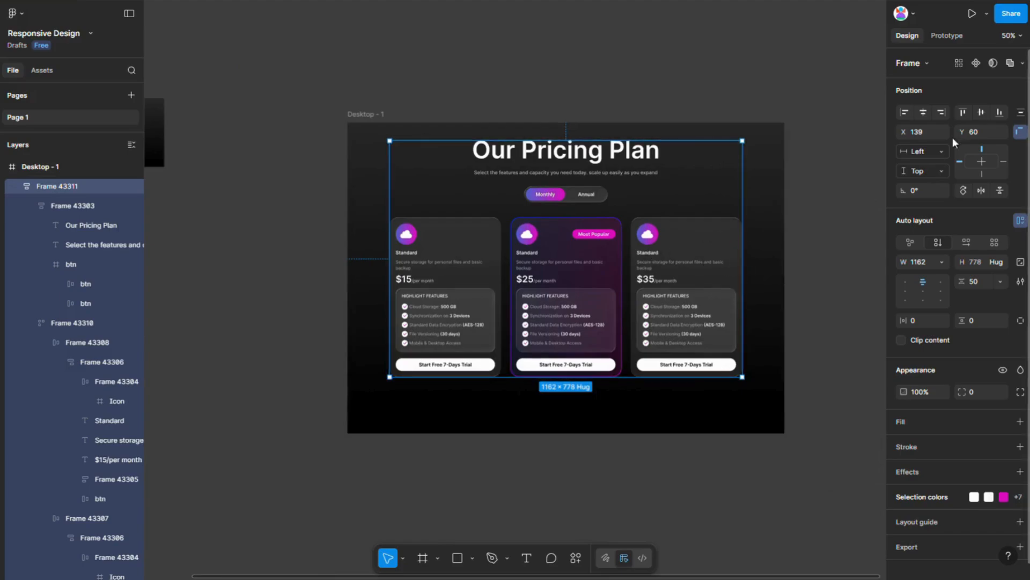
Step: Centre the header-and-cards container vertically and apply auto layout to the Desktop - 1 frame
click(980, 112)
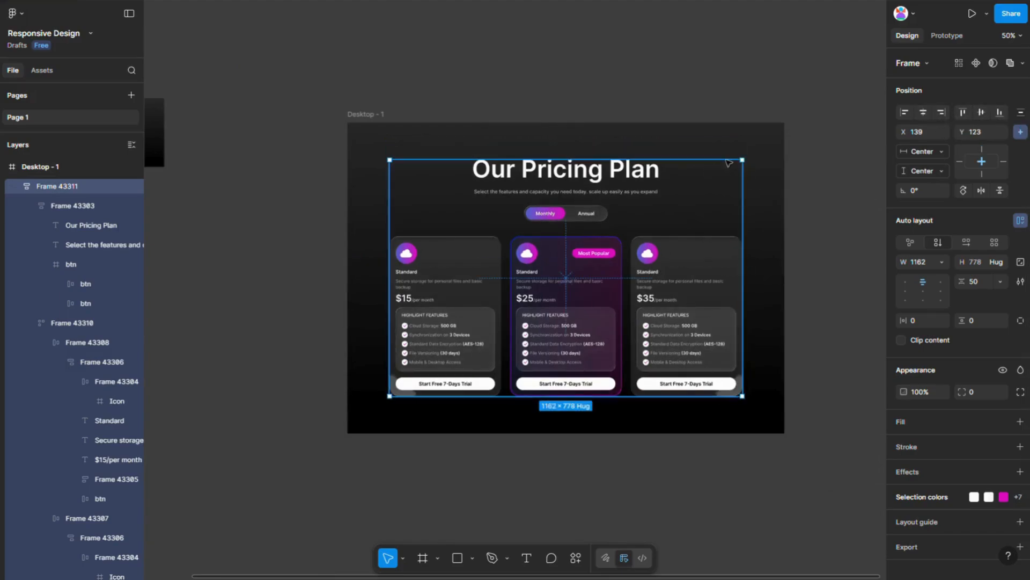
click(741, 144)
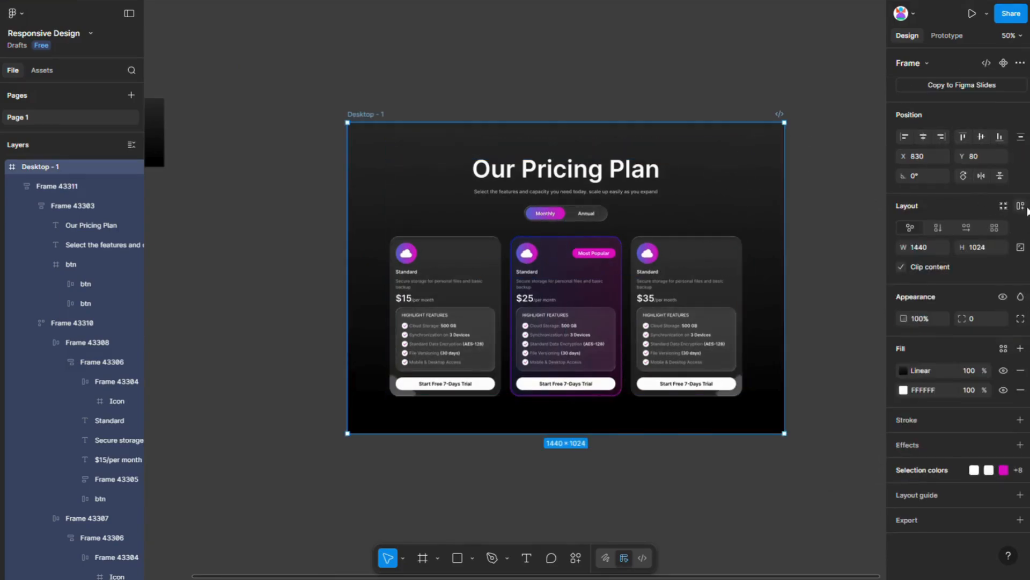
click(1019, 206)
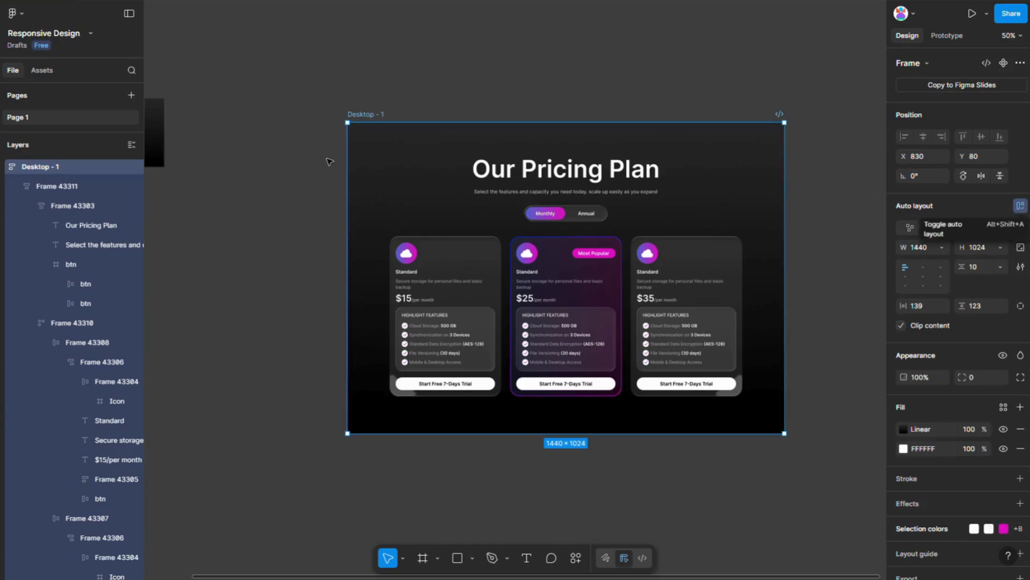
Step: Try resizing the Desktop - 1 frame's width to test its auto layout, and undo the resize
scroll(325, 158, down, 3)
drag(665, 210, 687, 196)
key(ctrl+z)
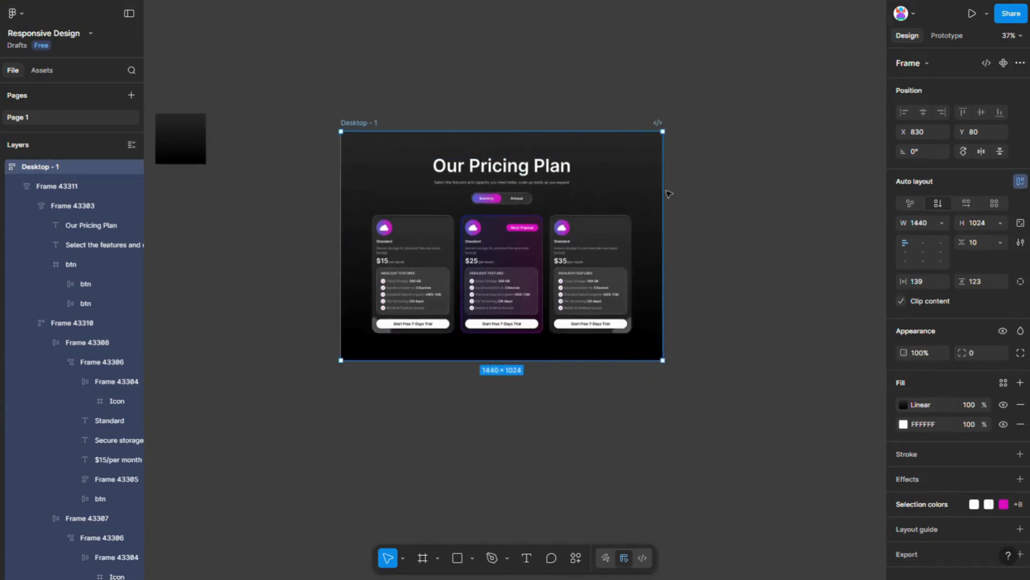
Step: Set the header-and-cards container's width to fill the Desktop - 1 frame
scroll(477, 210, up, 3)
click(512, 187)
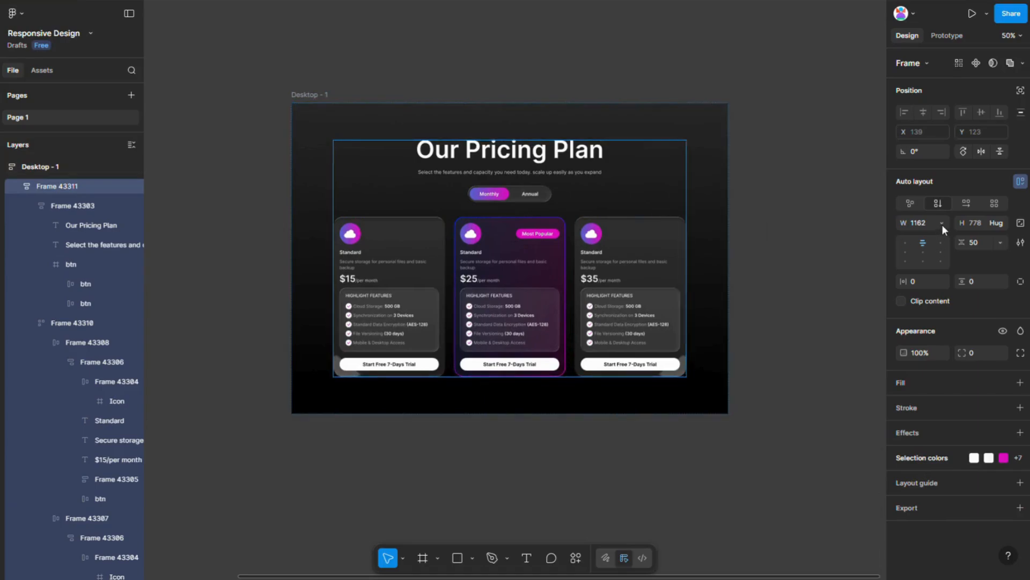
click(942, 224)
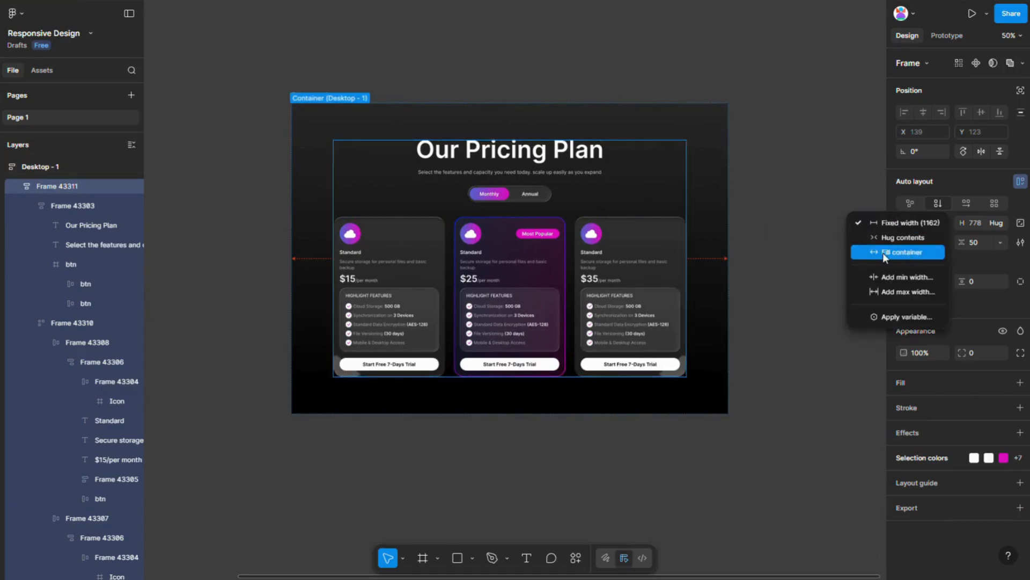
click(897, 254)
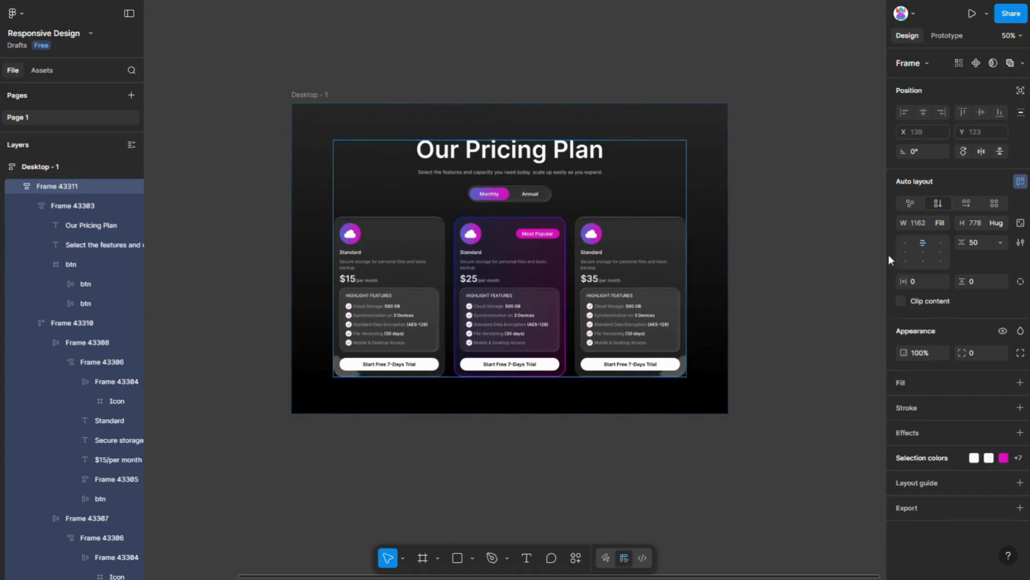
Step: Try narrowing the Desktop - 1 frame to about 1183 wide to check card wrapping, and undo the resize
click(745, 257)
click(720, 245)
drag(731, 245, 651, 239)
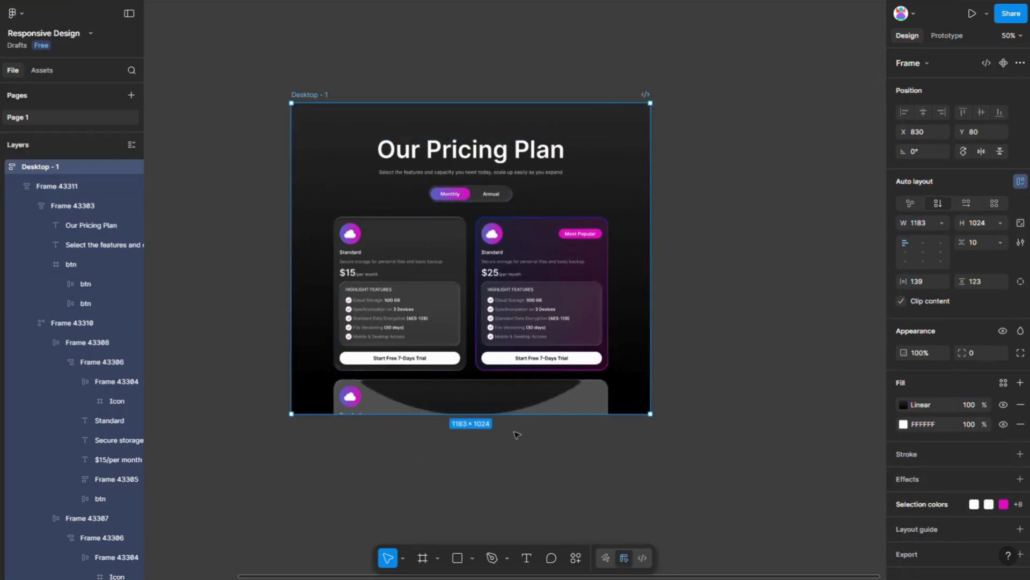
key(ctrl+z)
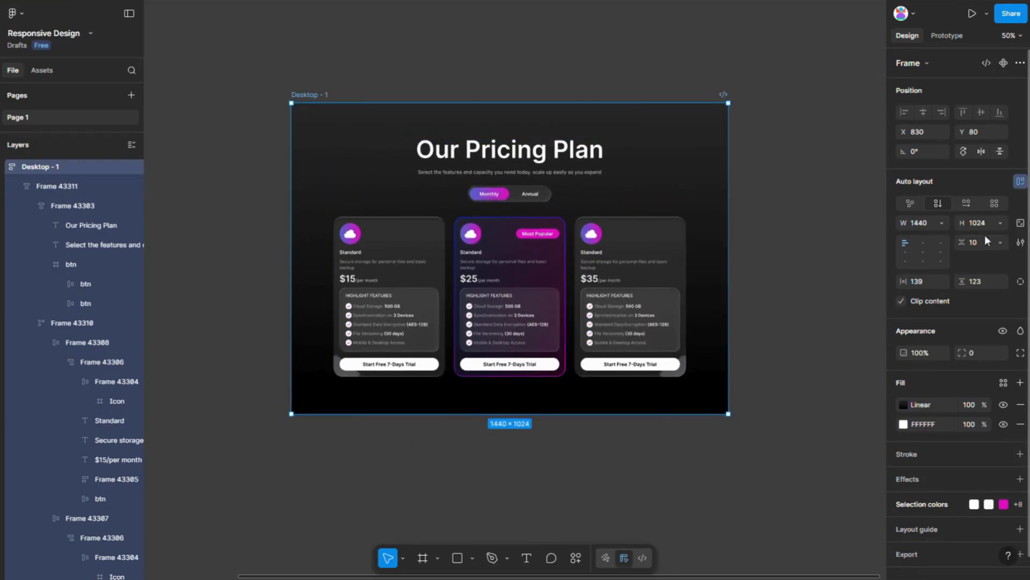
Step: Set the Desktop - 1 frame's height to hug its contents
click(1000, 224)
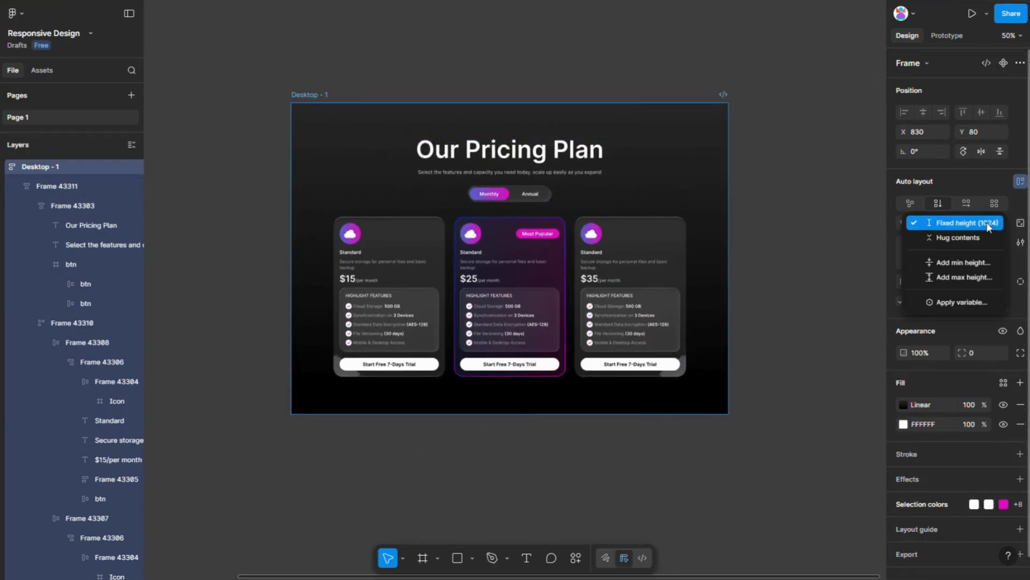
click(950, 240)
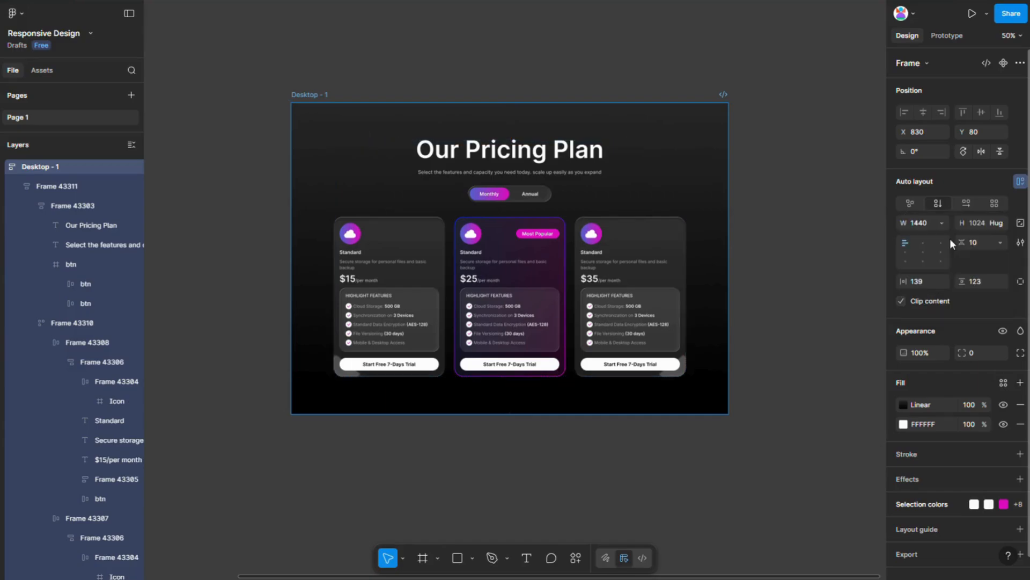
click(762, 224)
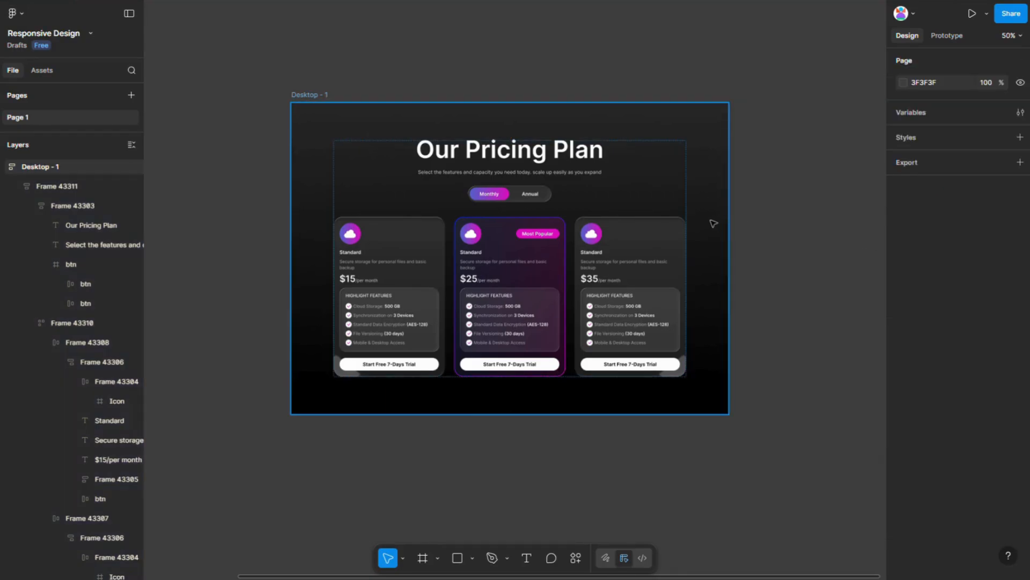
Step: Resize the Desktop - 1 frame to about 1519 wide to test how the hugging layout responds
click(714, 223)
drag(735, 229, 761, 189)
scroll(676, 221, down, 3)
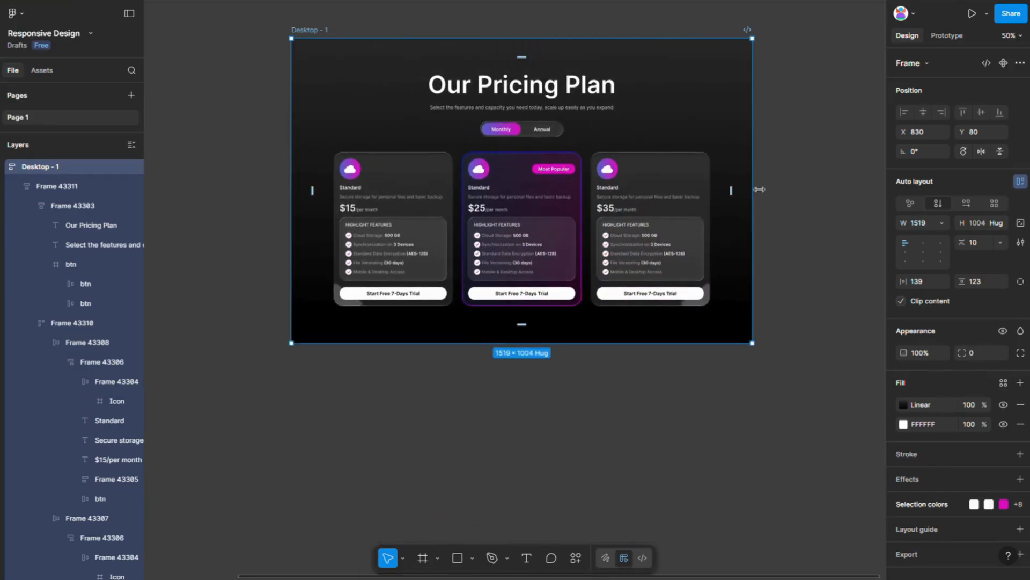